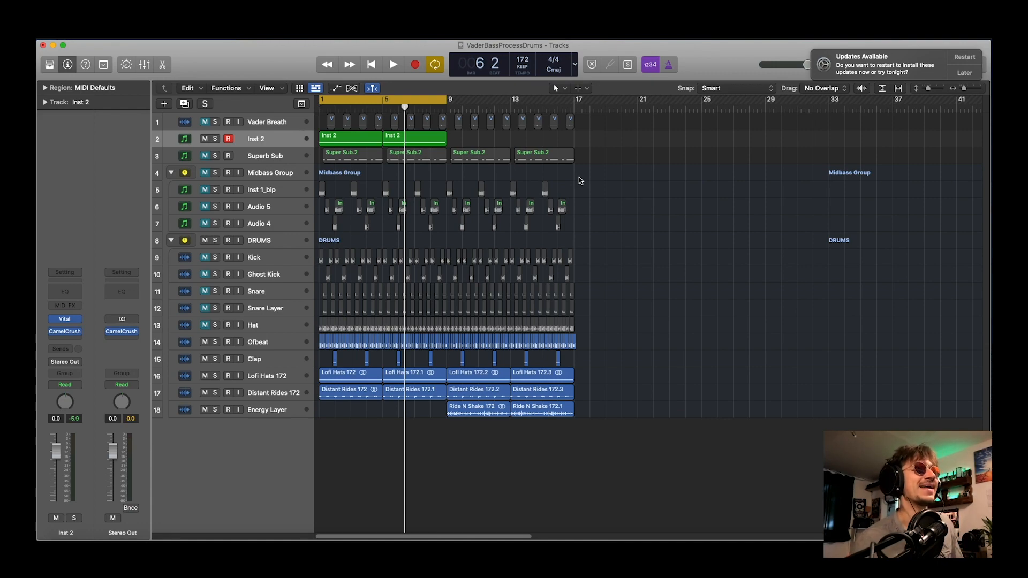
# Select the Inst 2 and Super Sub regions and play the arrangement from their start.
pyautogui.moveTo(580, 180); pyautogui.dragTo(365, 143)
pyautogui.hotkey('shift', 'space')
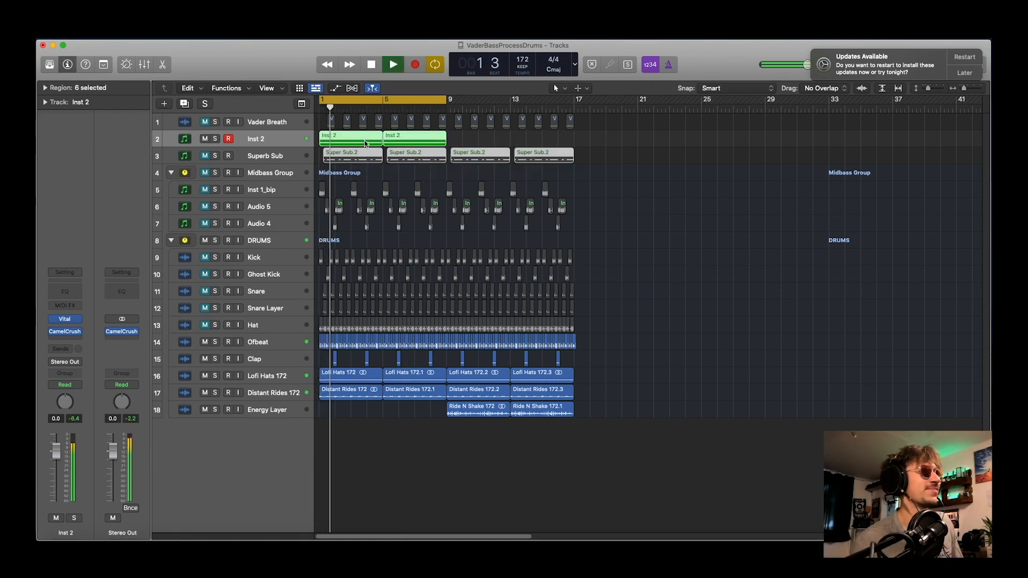
pyautogui.press('space')
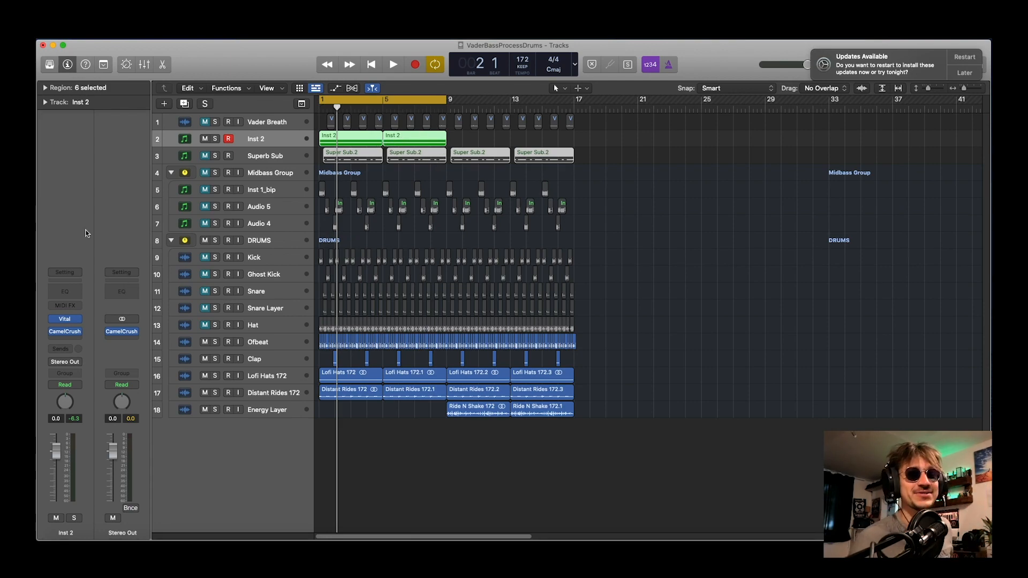
# Solo the Inst 2 track with its Vital synth open, and postpone the system update to tonight.
pyautogui.click(214, 139)
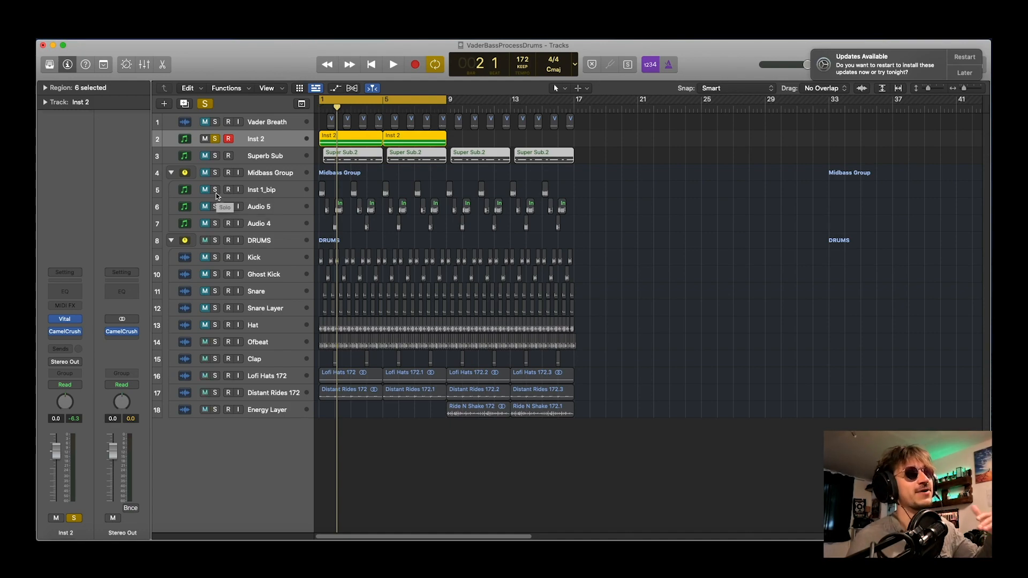
pyautogui.click(60, 319)
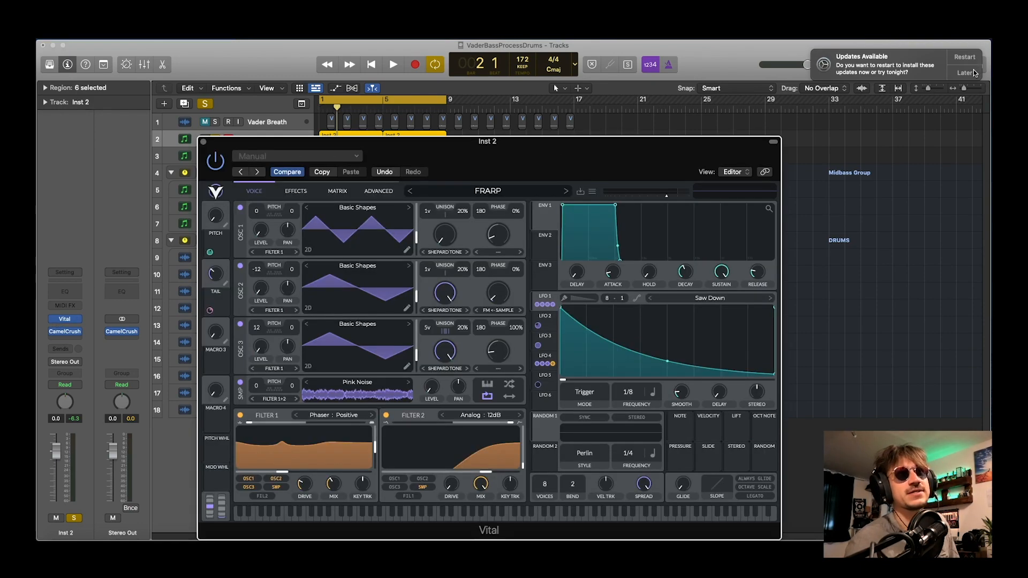
pyautogui.click(964, 73)
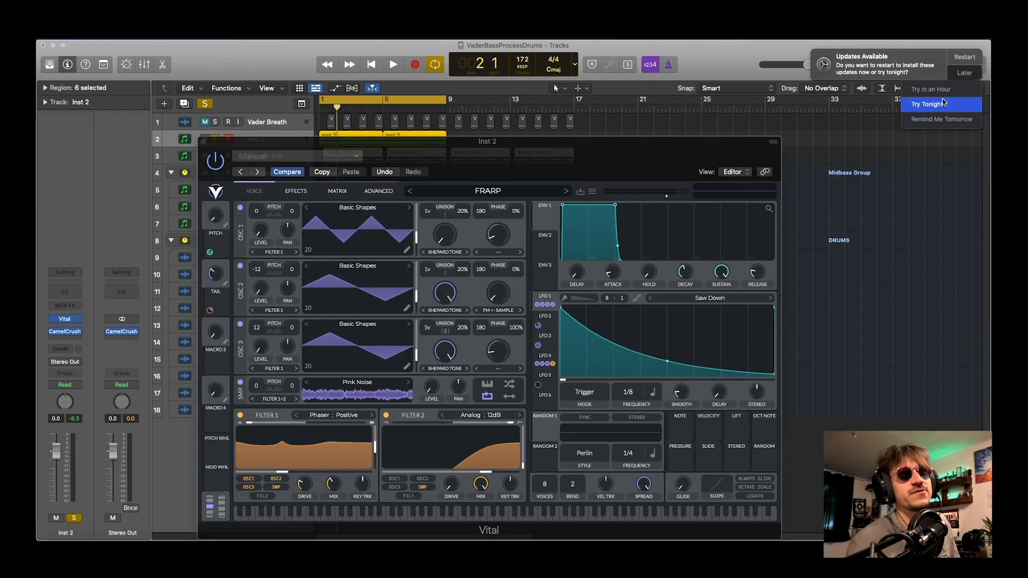
pyautogui.click(940, 104)
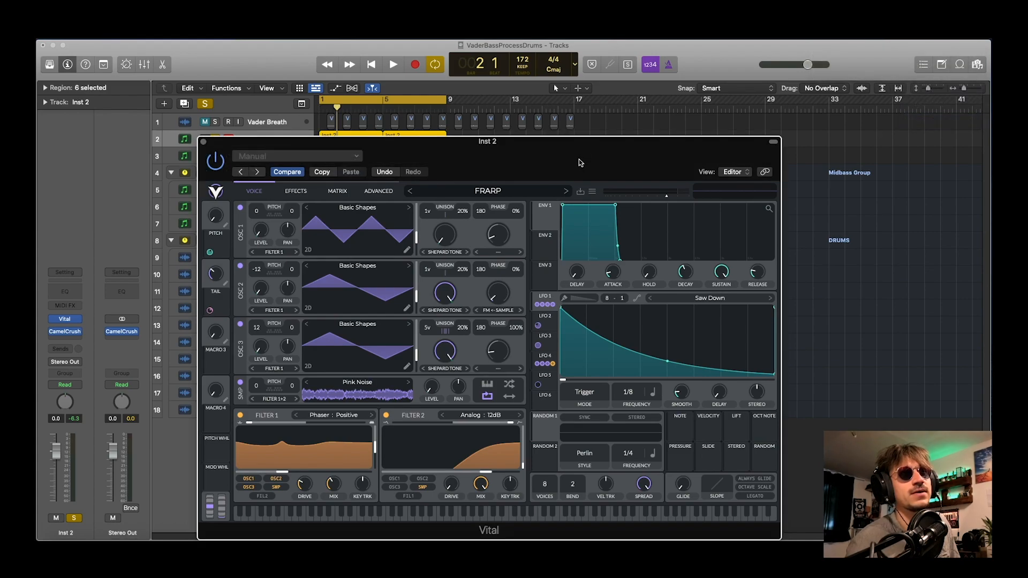
# Audition the soloed Inst 2 sound with the Vital window moved slightly higher.
pyautogui.moveTo(578, 153); pyautogui.dragTo(566, 129)
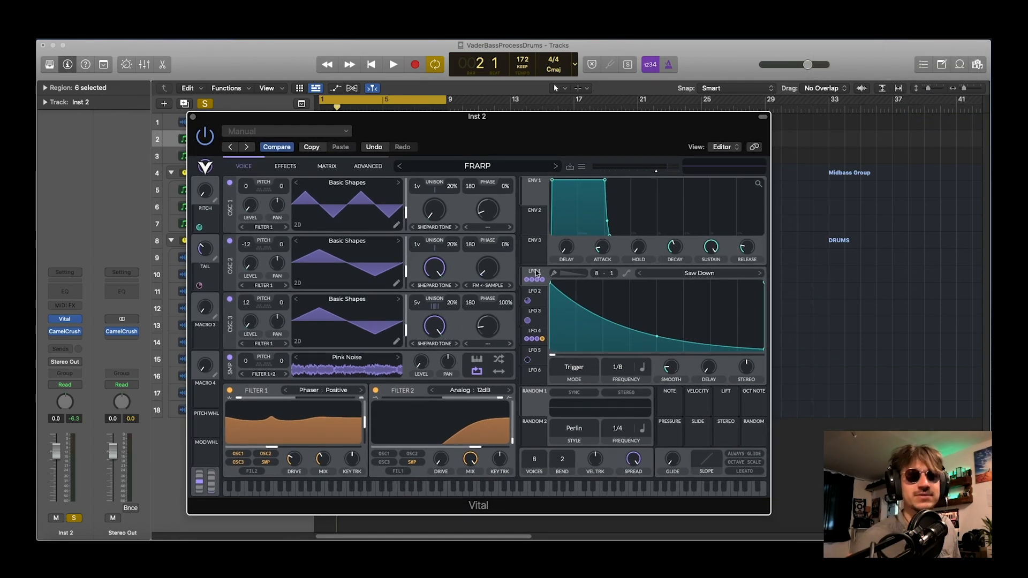
pyautogui.press('space')
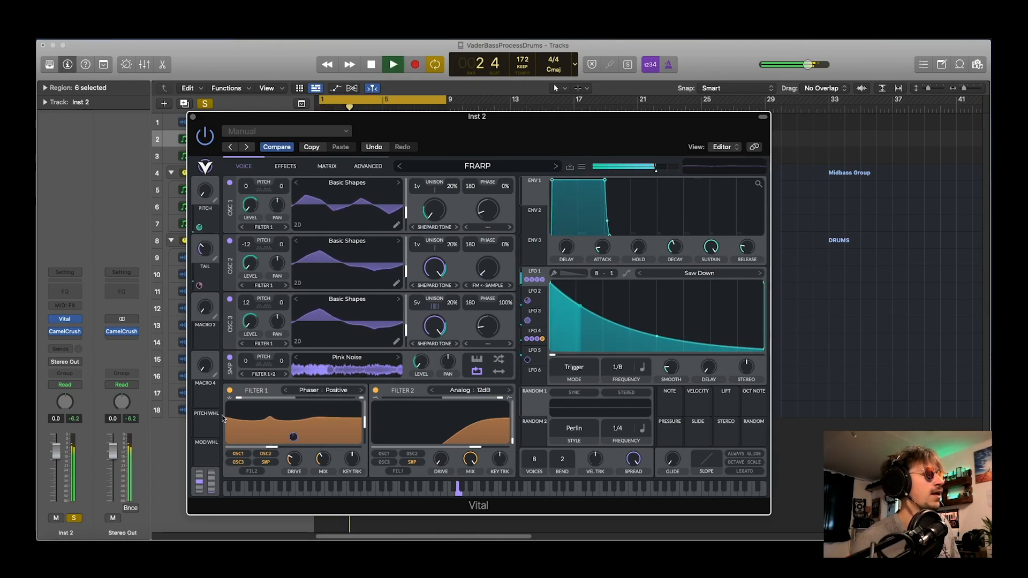
pyautogui.press('space')
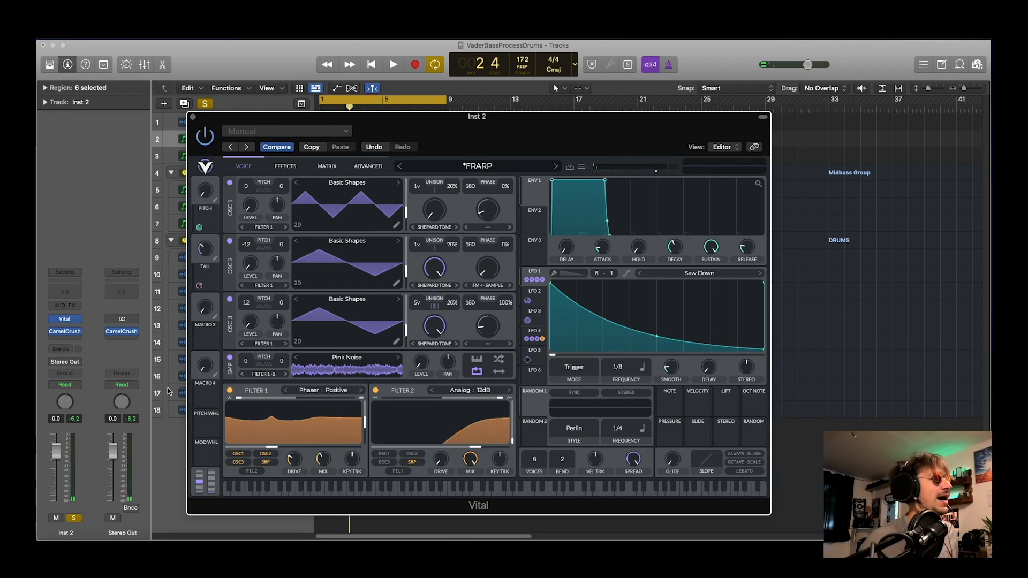
# Unsolo the Inst 2 track and listen to the Vital sound together with the other tracks.
pyautogui.click(74, 518)
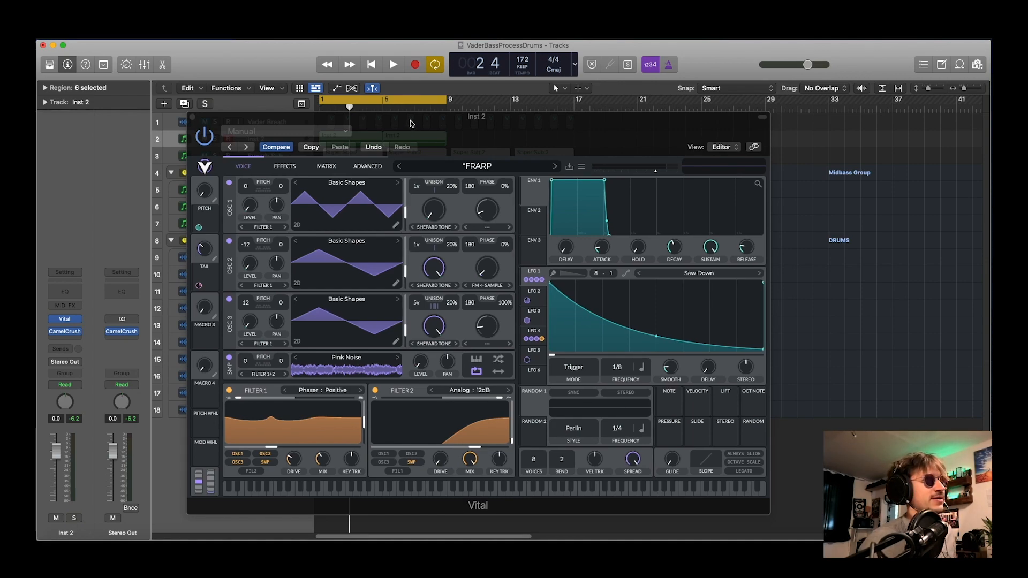
pyautogui.moveTo(412, 123); pyautogui.dragTo(405, 121)
pyautogui.press('space')
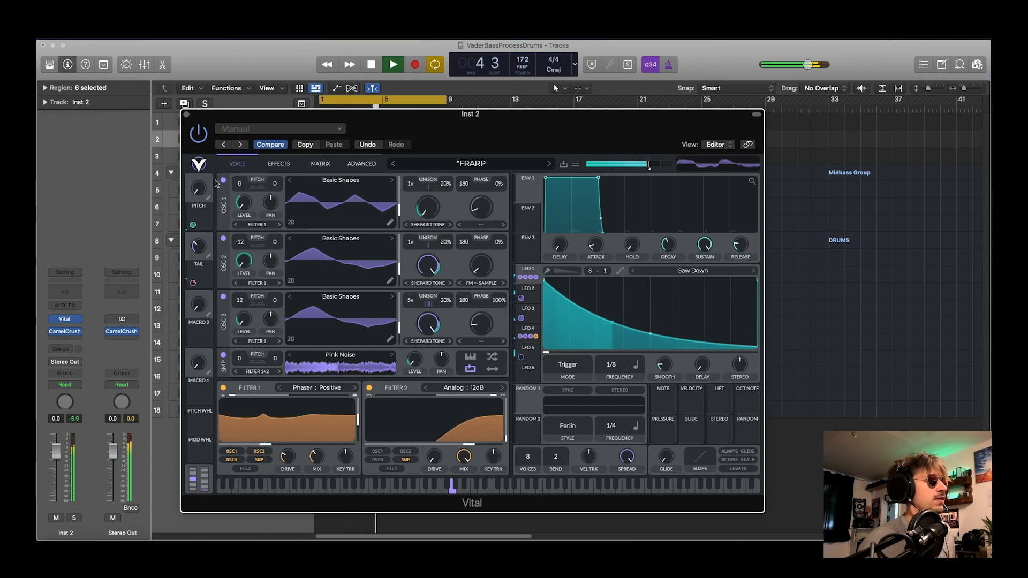
pyautogui.press('space')
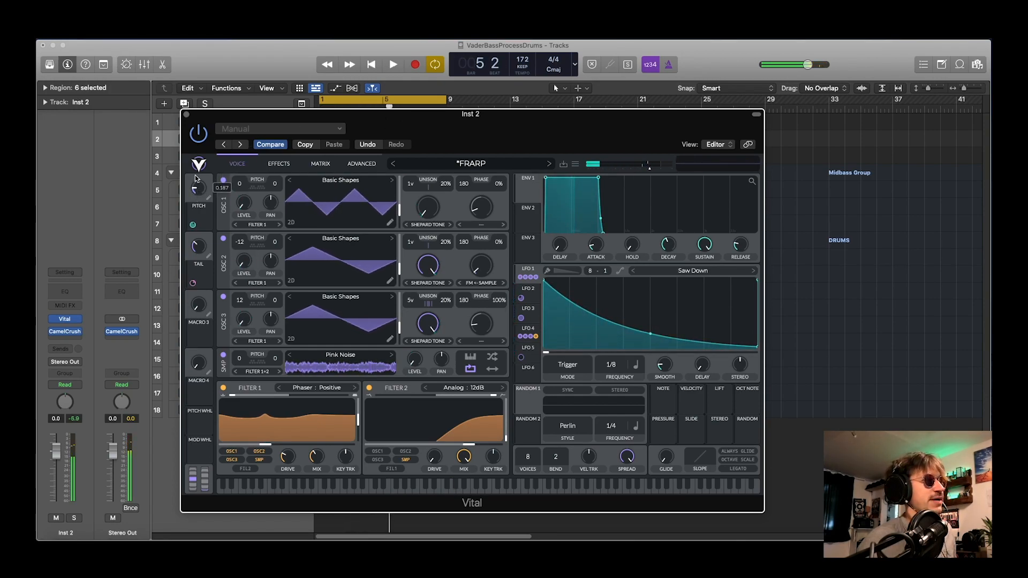
# Turn Vital's PITCH macro up to its maximum and audition the sound.
pyautogui.moveTo(196, 179); pyautogui.dragTo(209, 41)
pyautogui.press('space')
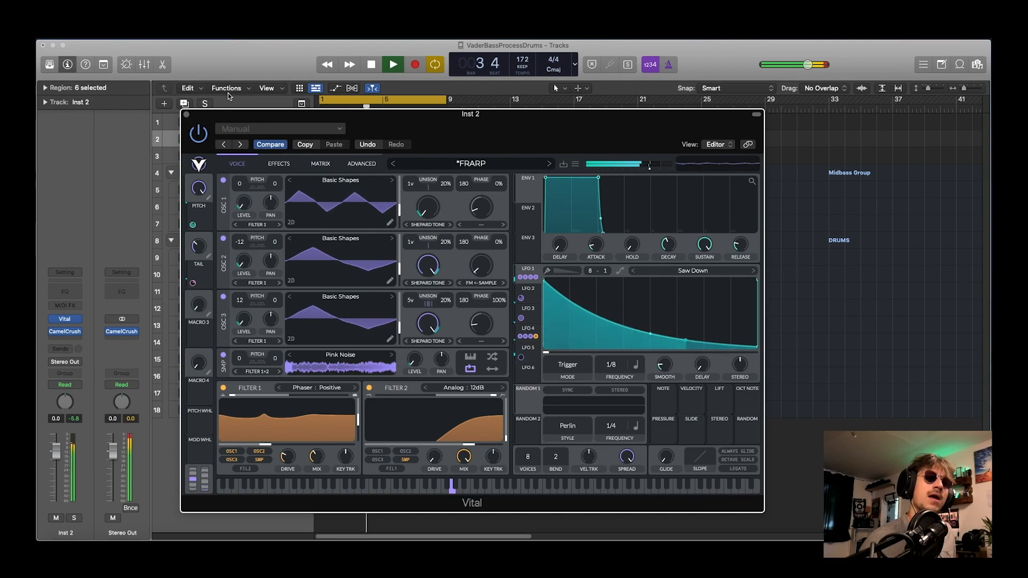
pyautogui.press('space')
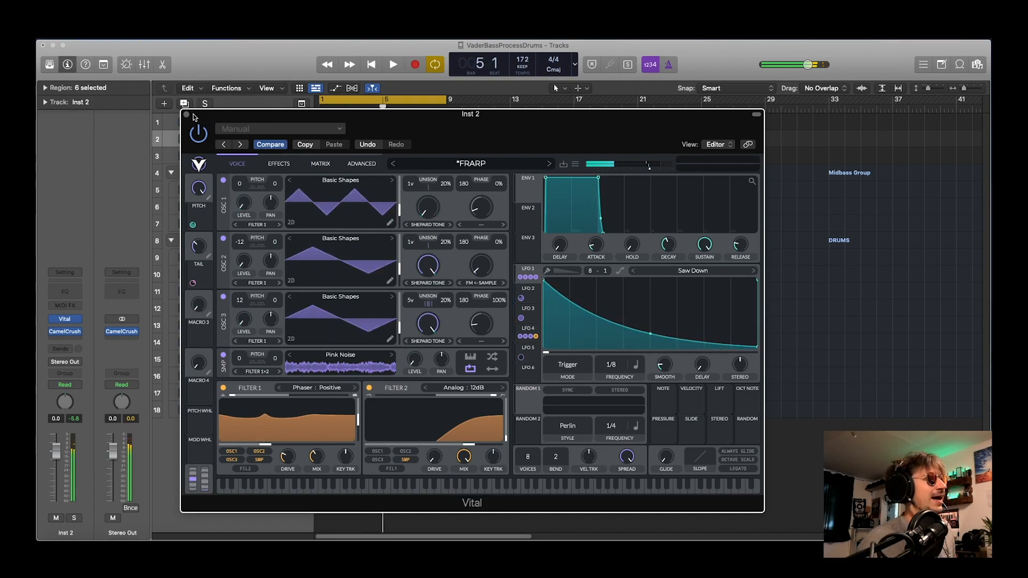
# Open the first Inst 2 region in the Piano Roll, unmute its upper long note and play it back.
pyautogui.press('super+w')
pyautogui.click(351, 179)
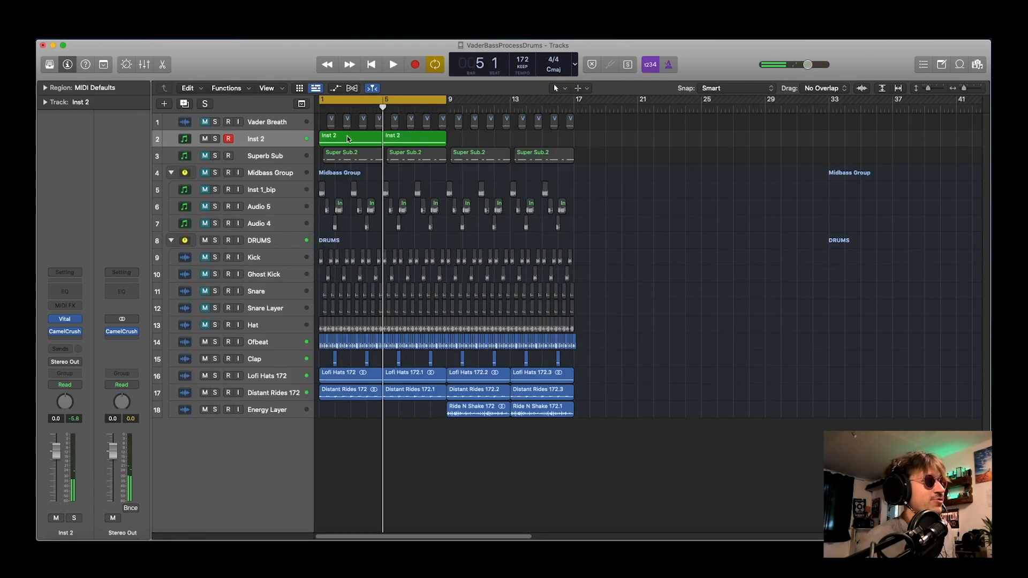
pyautogui.doubleClick(351, 139)
pyautogui.moveTo(332, 440); pyautogui.dragTo(339, 450)
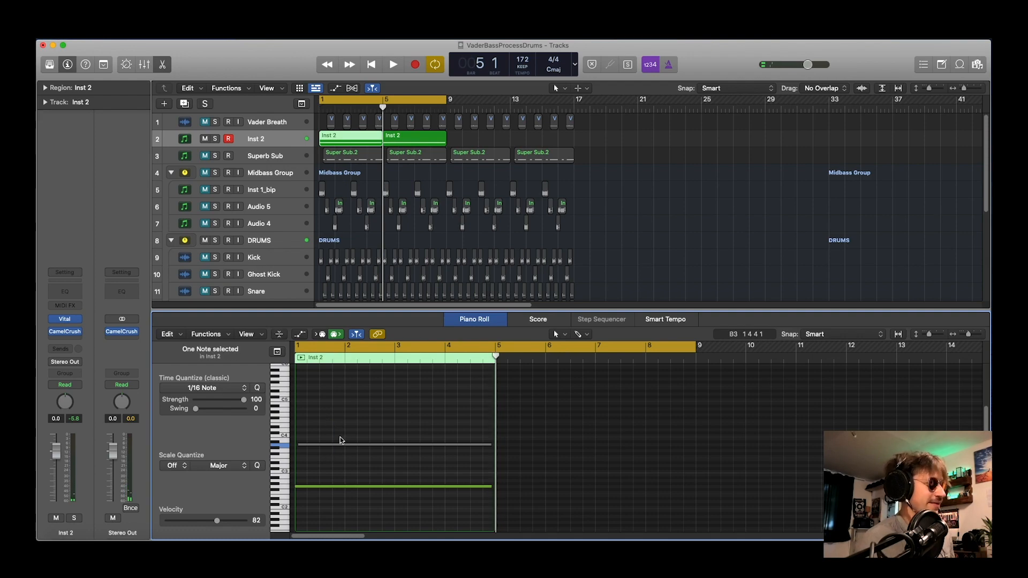
pyautogui.hotkey('ctrl', 'm')
pyautogui.click(353, 413)
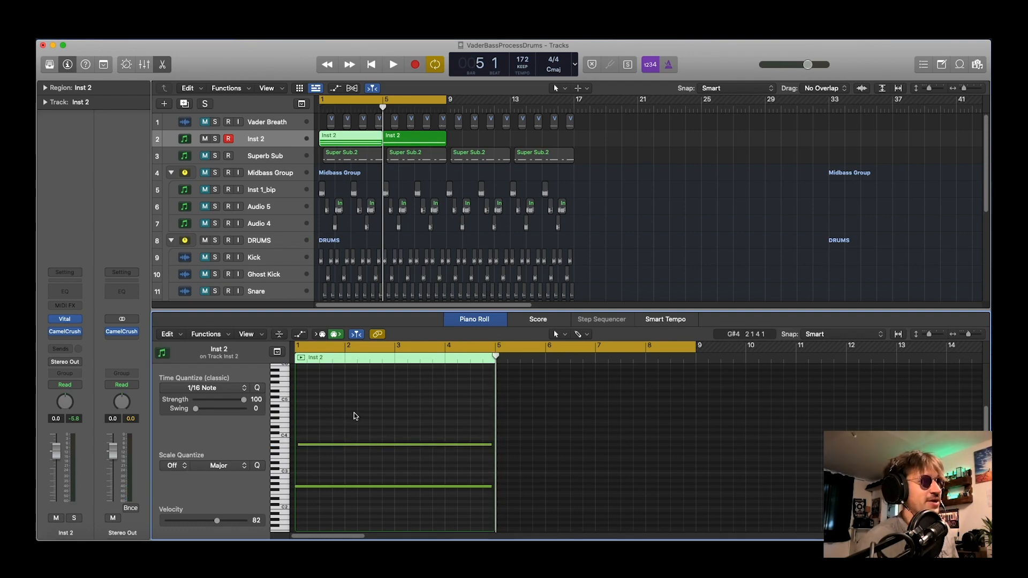
pyautogui.press('space')
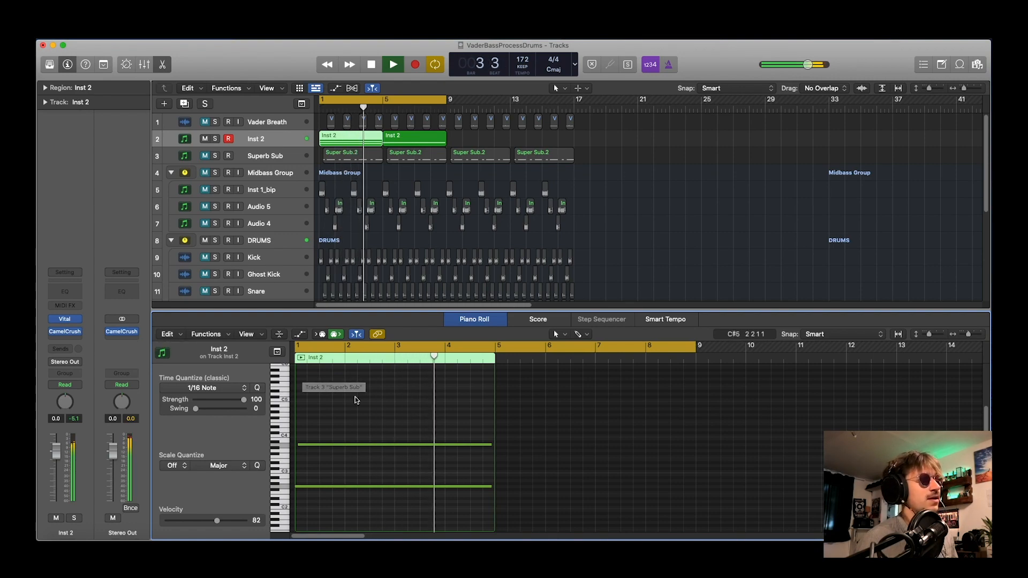
pyautogui.press('space')
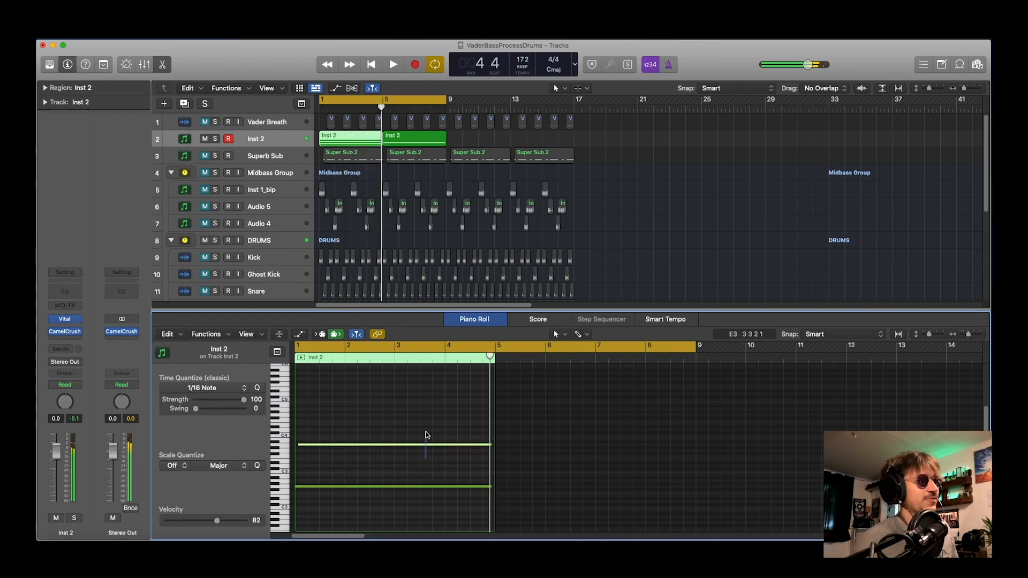
# Mute the upper long note in the Inst 2 region again and close the Piano Roll.
pyautogui.click(426, 445)
pyautogui.click(381, 432)
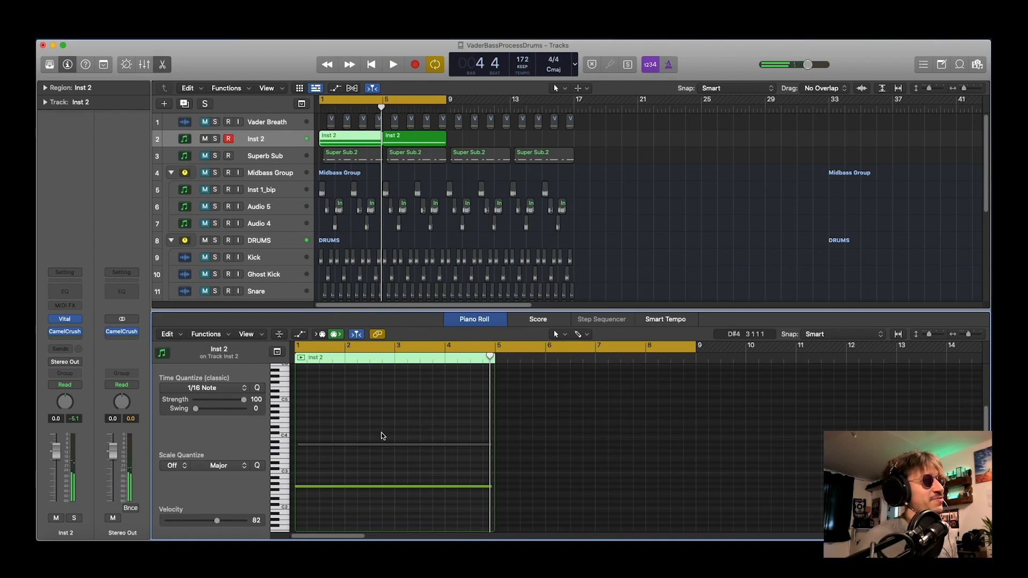
pyautogui.press('super+Right')
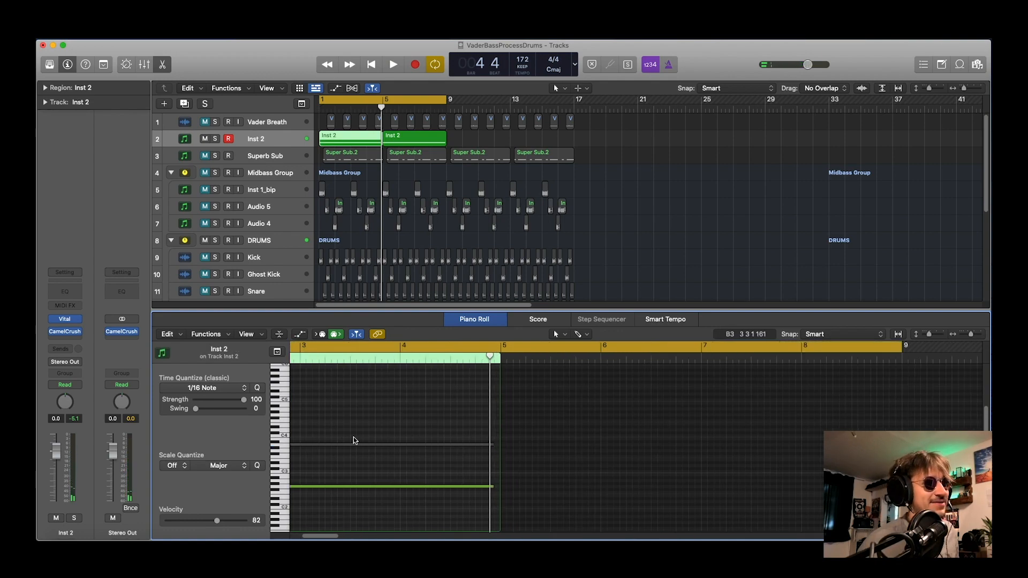
pyautogui.hscroll(-5, 353, 439)
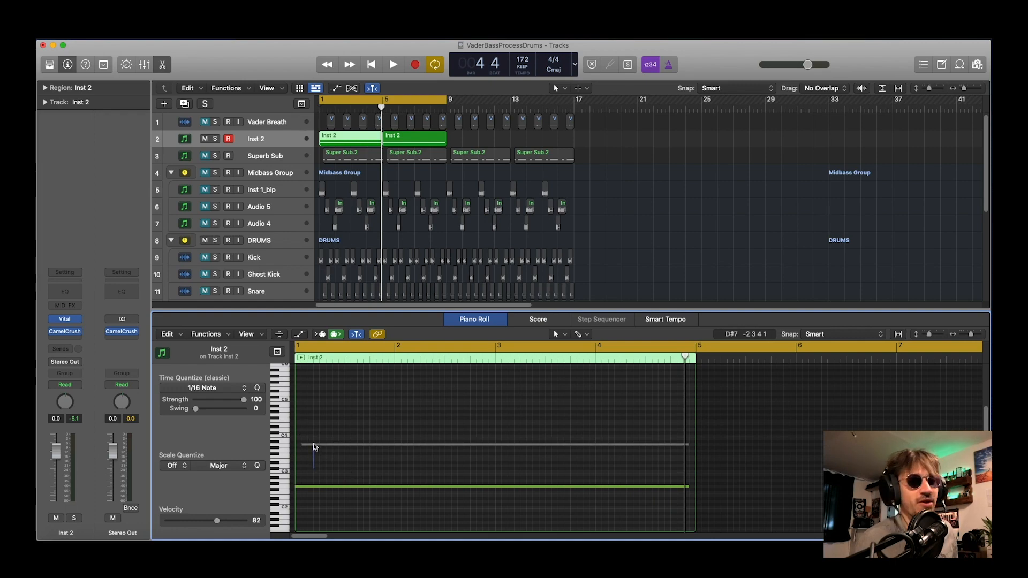
pyautogui.click(313, 445)
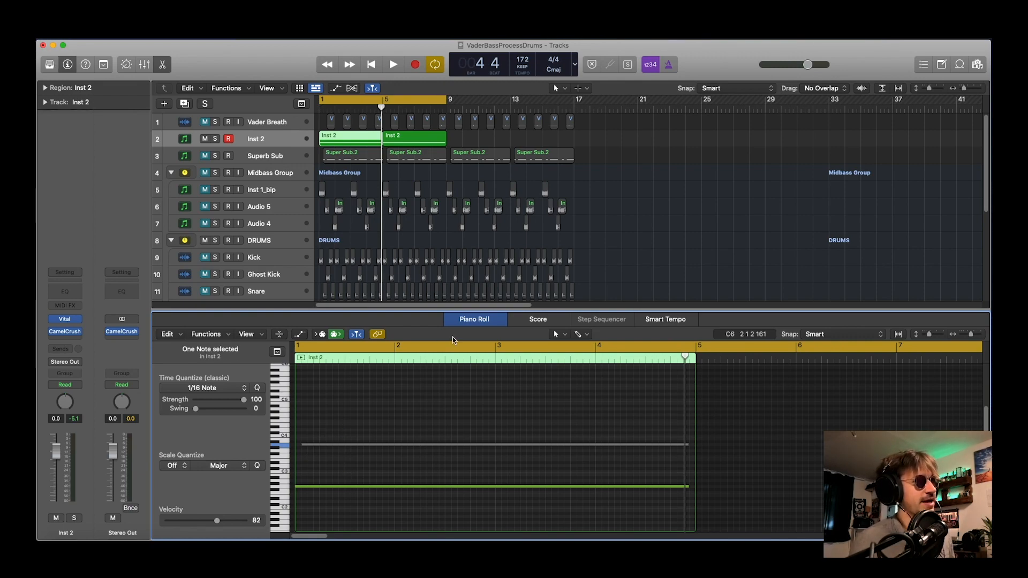
pyautogui.click(460, 320)
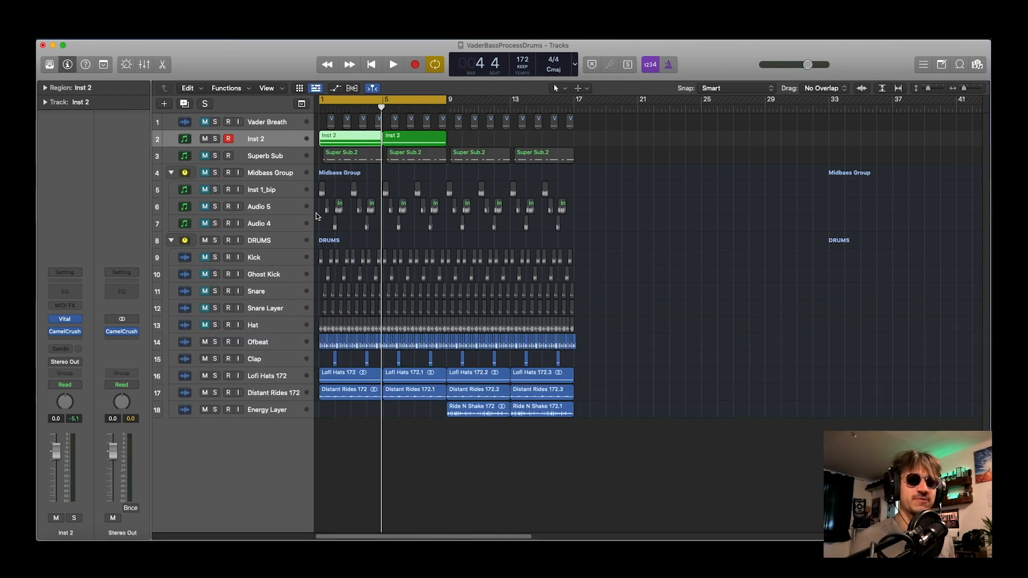
# Reopen Vital on the Inst 2 track and turn off Filter 2 and Filter 1.
pyautogui.click(67, 321)
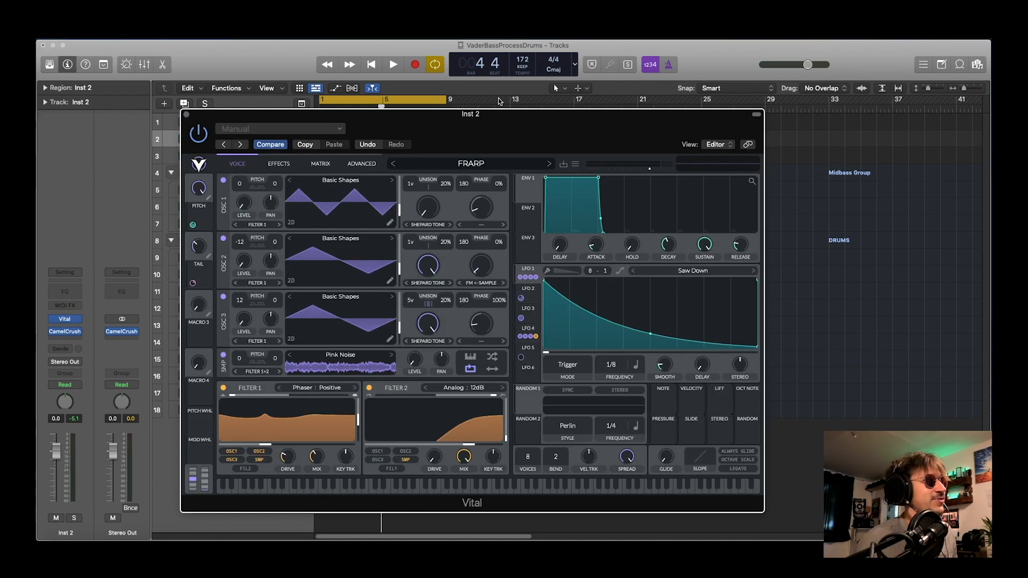
pyautogui.moveTo(504, 116); pyautogui.dragTo(498, 104)
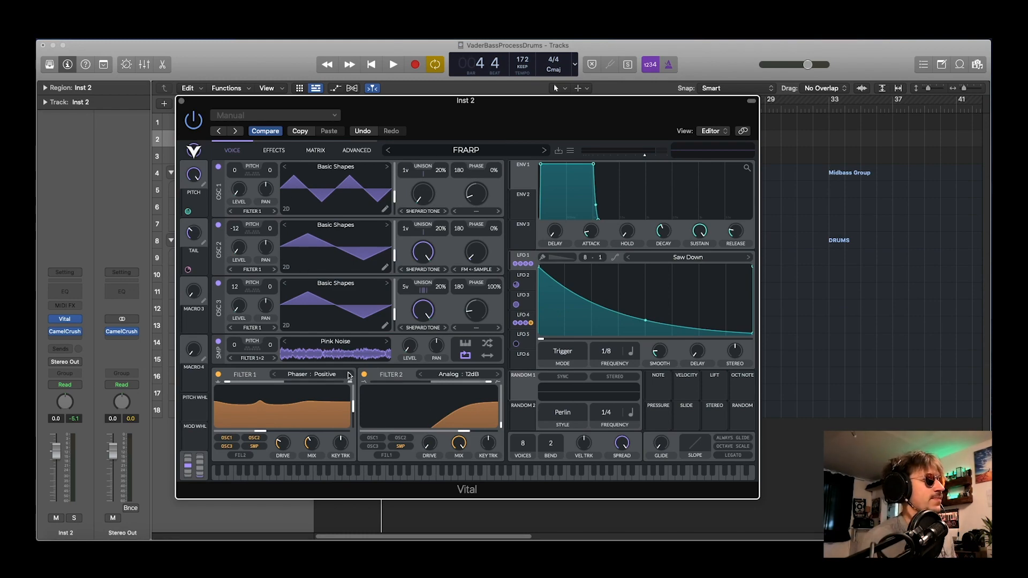
pyautogui.click(364, 374)
pyautogui.click(218, 374)
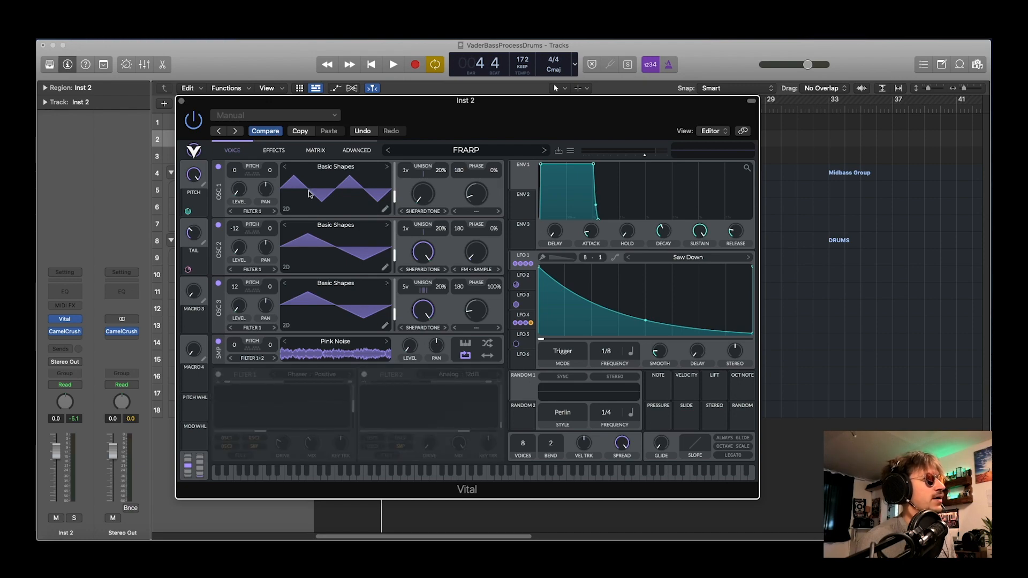
# Turn off the Distortion, Delay, Compressor and Chorus effects in the Vital patch.
pyautogui.click(281, 151)
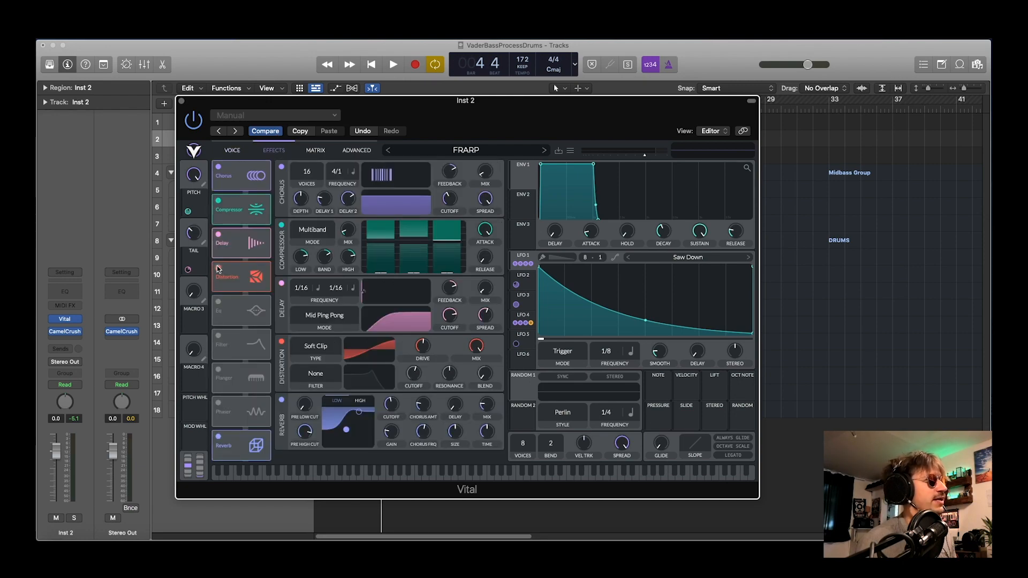
pyautogui.click(218, 269)
pyautogui.click(217, 235)
pyautogui.click(217, 200)
pyautogui.click(218, 166)
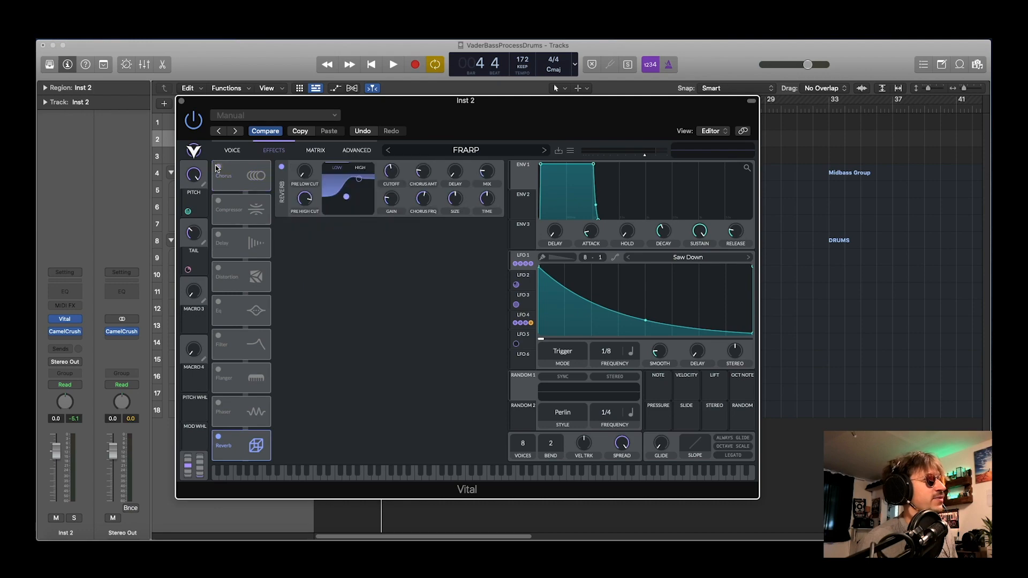
# Turn off OSC 3, the noise sampler and OSC 2, and audition OSC 1 alone.
pyautogui.click(232, 151)
pyautogui.click(218, 284)
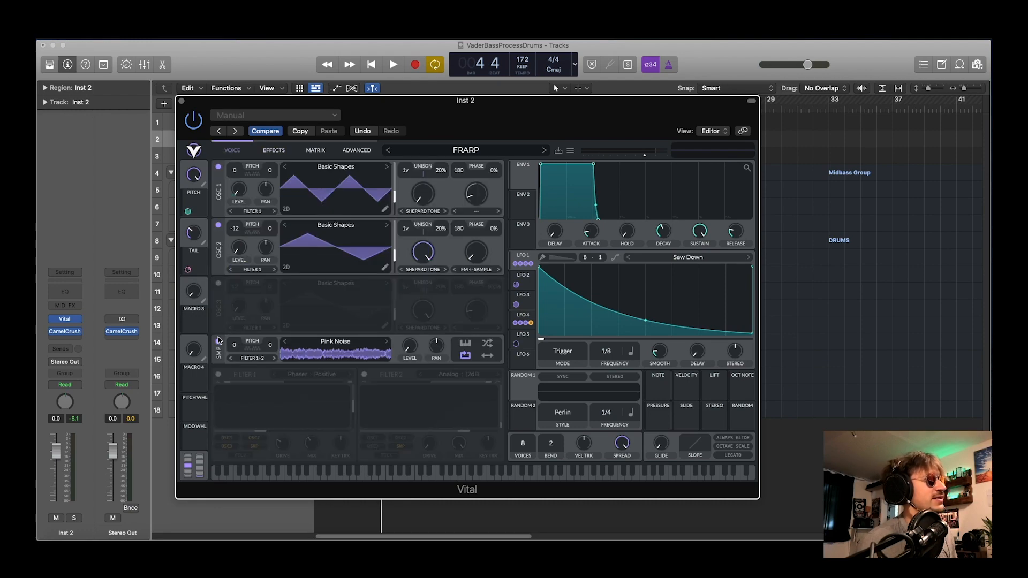
pyautogui.click(218, 341)
pyautogui.click(218, 225)
pyautogui.press('space')
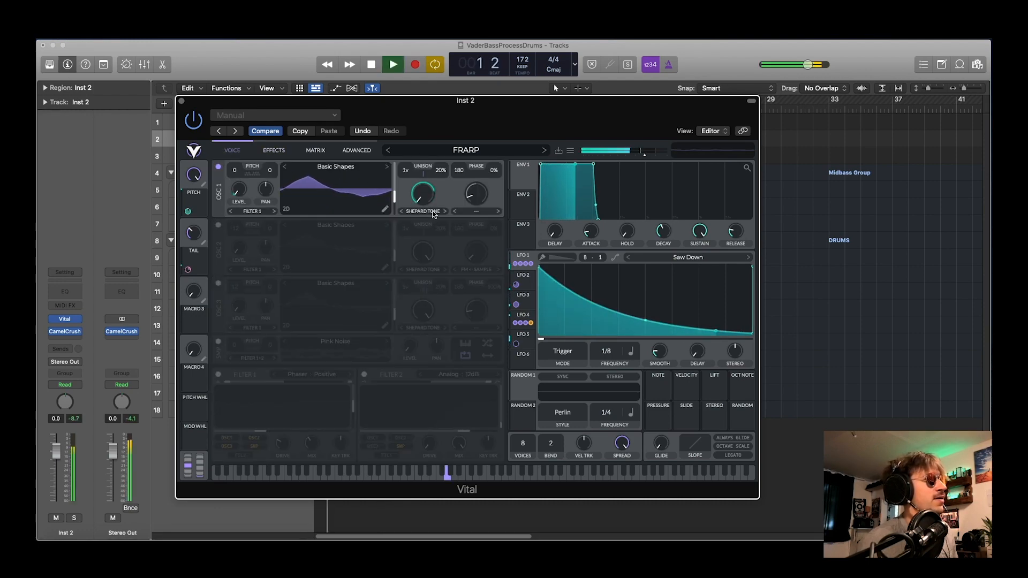
pyautogui.press('space')
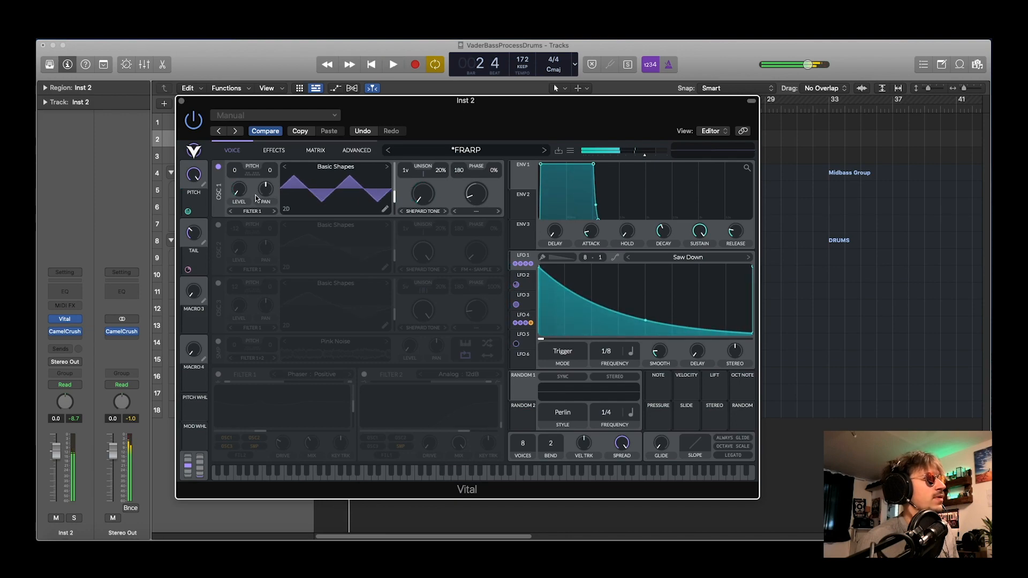
# Reset the PITCH macro to 0 and change OSC 1's spectral morph type to None.
pyautogui.moveTo(193, 174); pyautogui.dragTo(189, 292)
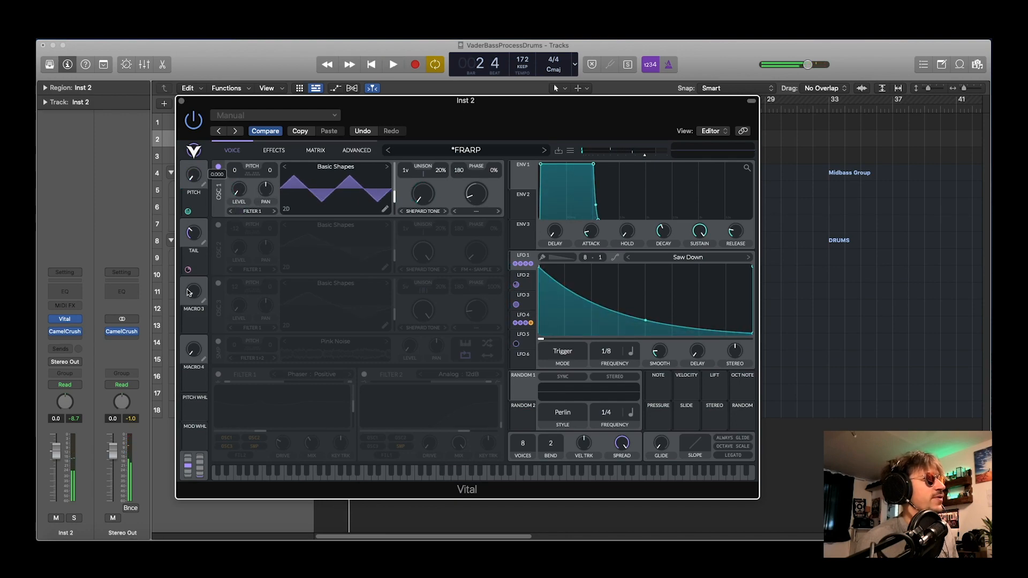
pyautogui.click(440, 218)
pyautogui.click(437, 220)
pyautogui.click(430, 278)
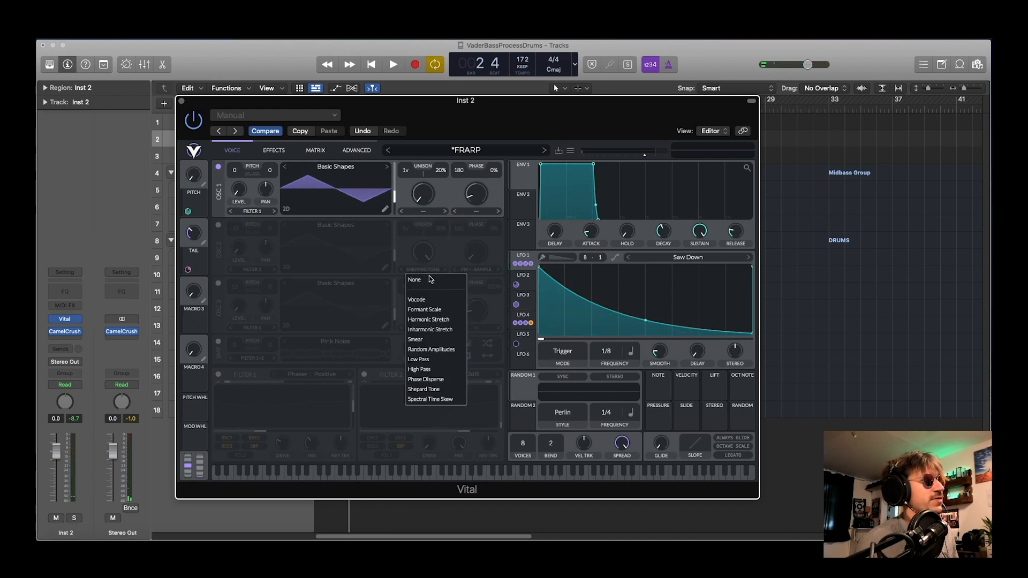
pyautogui.click(430, 278)
pyautogui.click(417, 325)
pyautogui.click(417, 339)
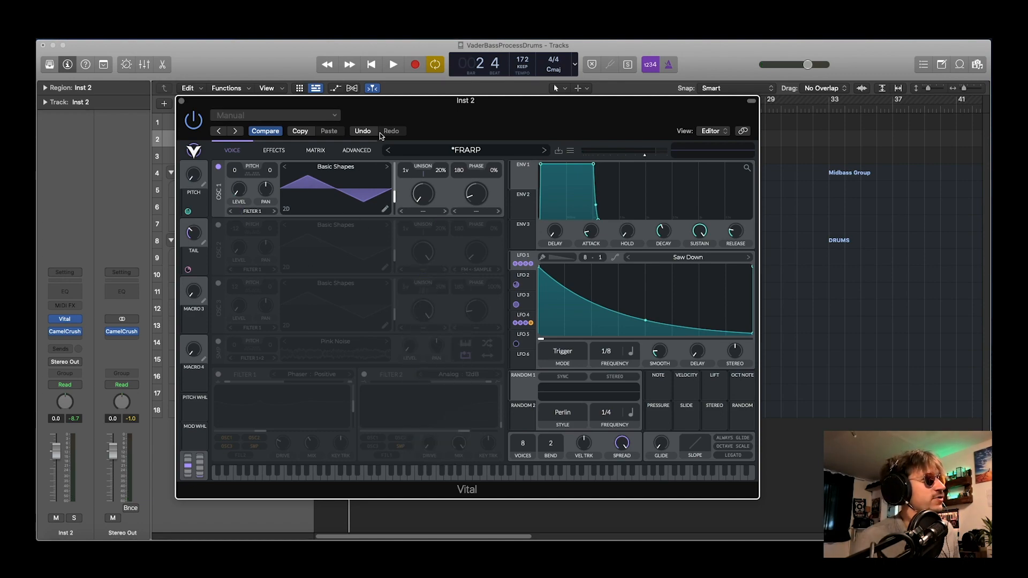
# Audition OSC 1 alone and compare the LFO 1, LFO 2 and LFO 3 curves, finishing on LFO 1.
pyautogui.press('space')
pyautogui.press('space')
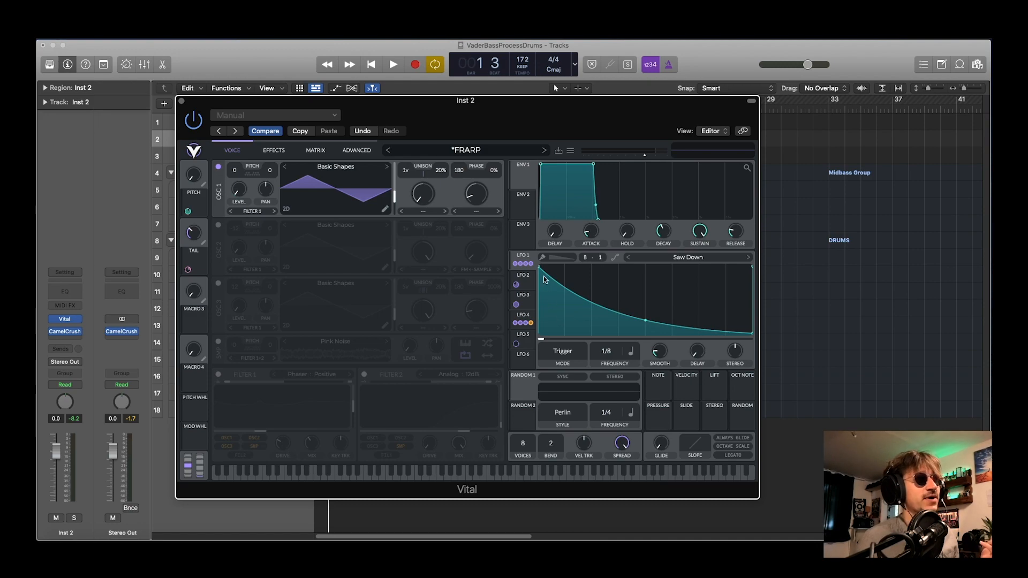
pyautogui.click(522, 278)
pyautogui.click(523, 299)
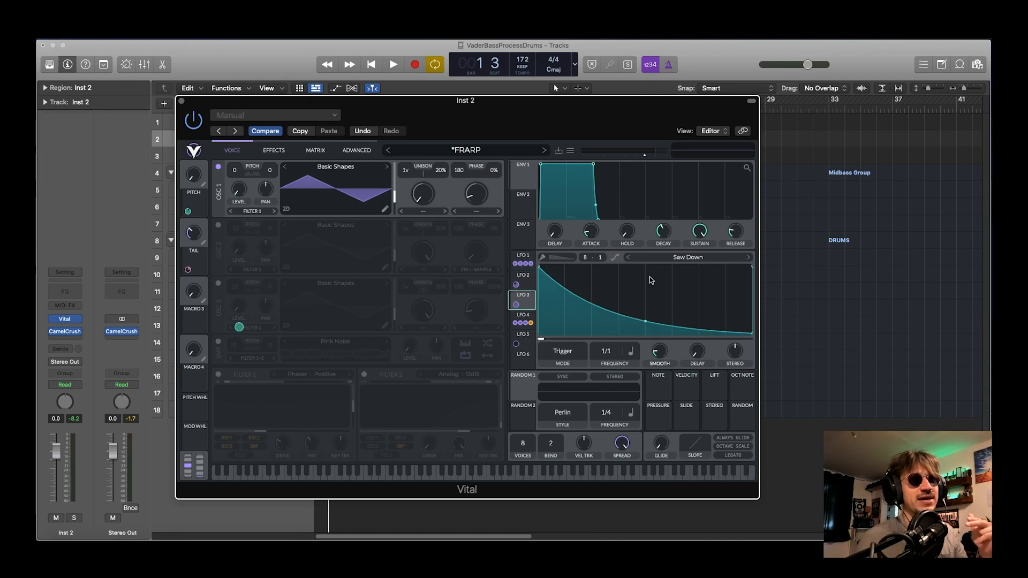
pyautogui.click(525, 258)
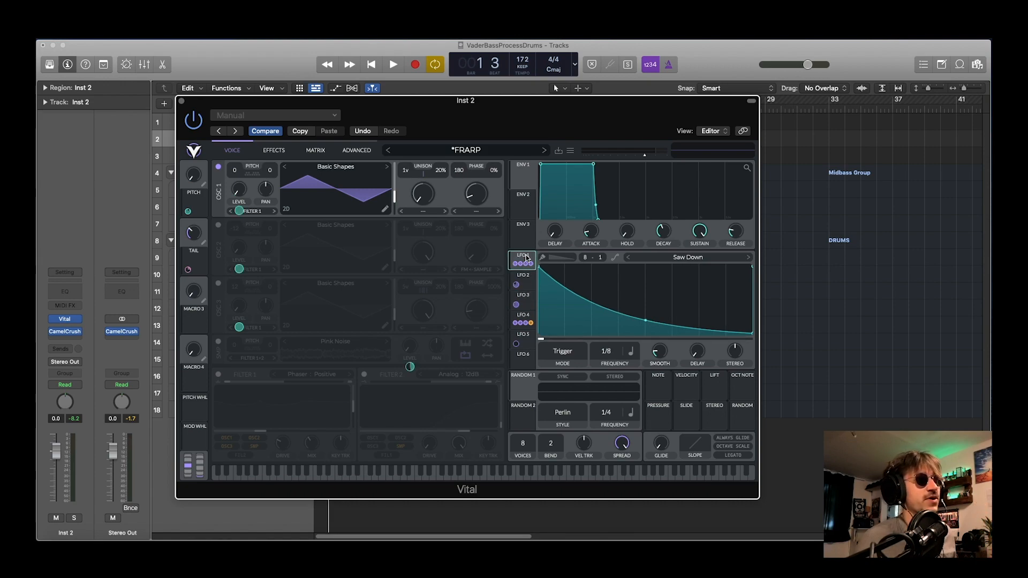
pyautogui.click(524, 279)
pyautogui.click(522, 260)
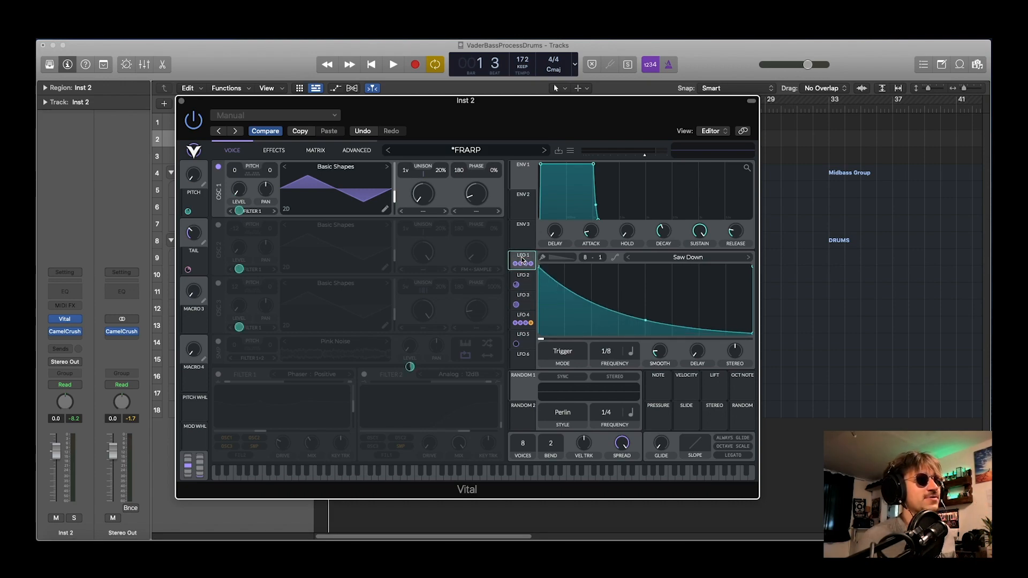
pyautogui.press('space')
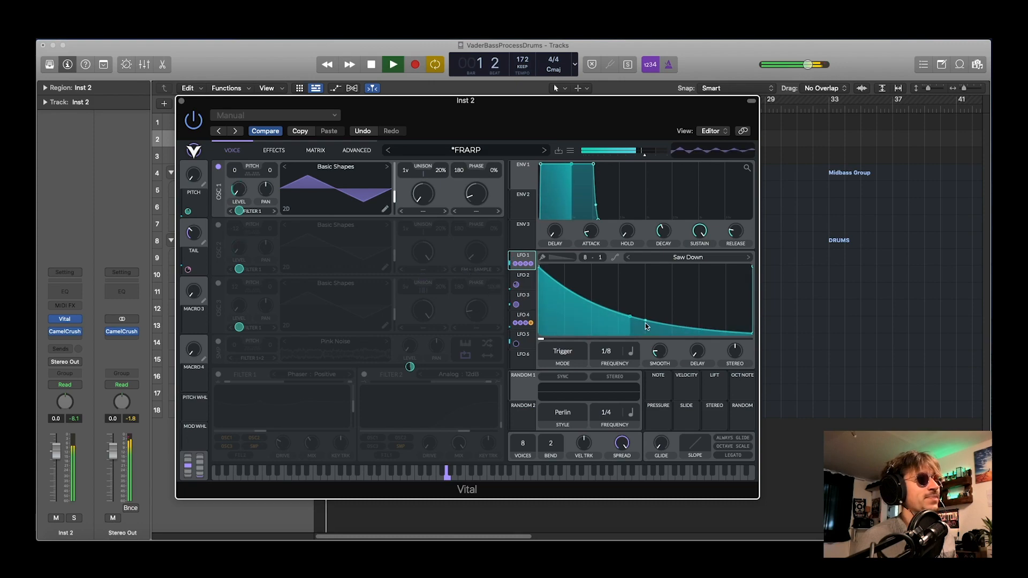
# Turn OSC 2 back on, show its LFO 2 level curve and audition it together with OSC 1.
pyautogui.click(218, 225)
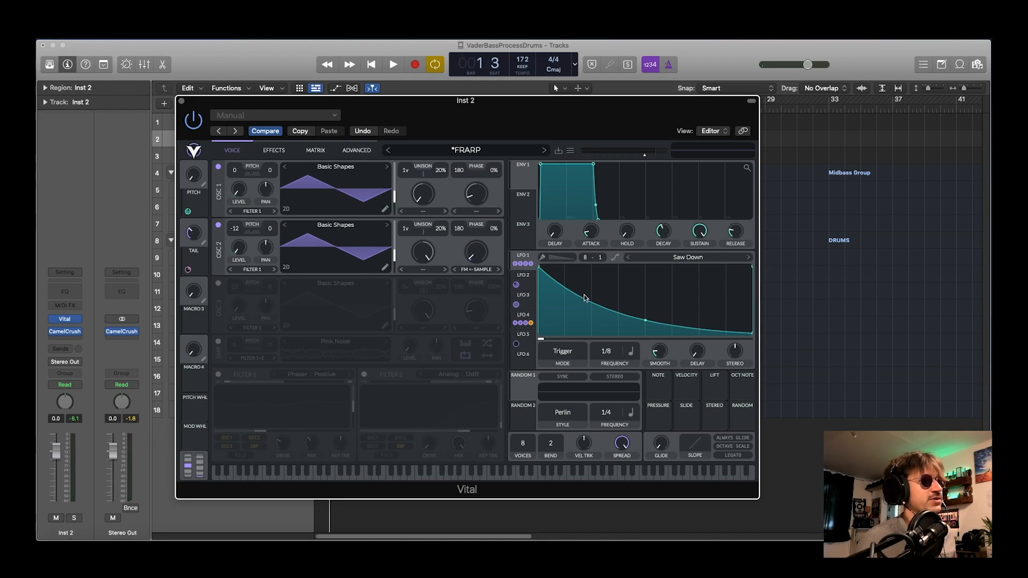
pyautogui.click(531, 276)
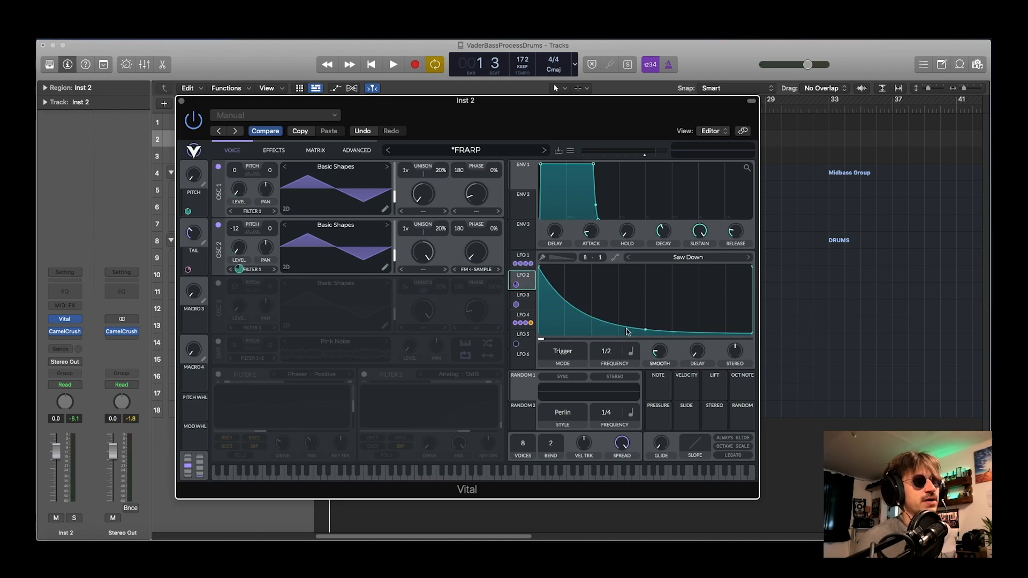
pyautogui.press('space')
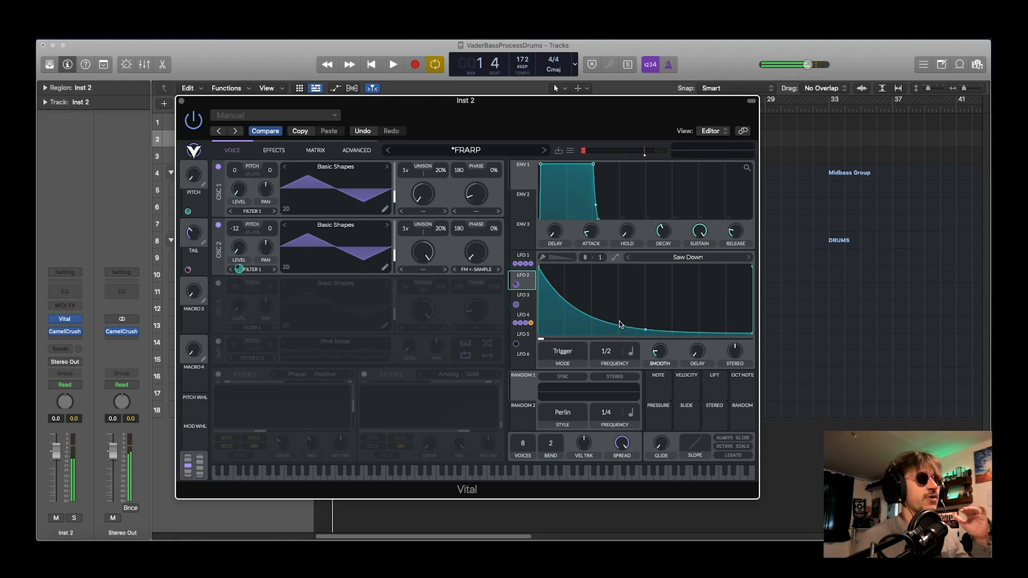
pyautogui.press('space')
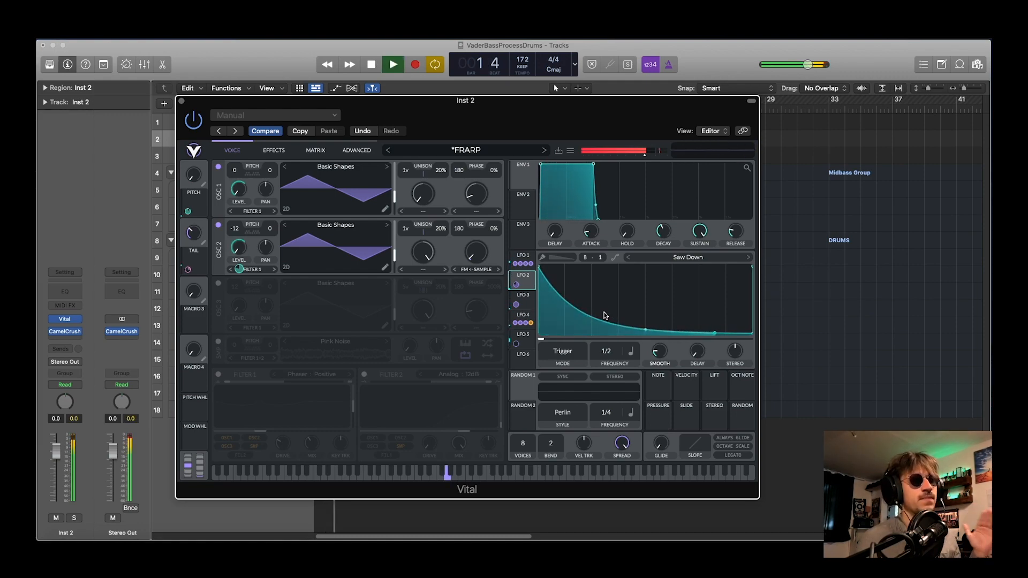
pyautogui.press('space')
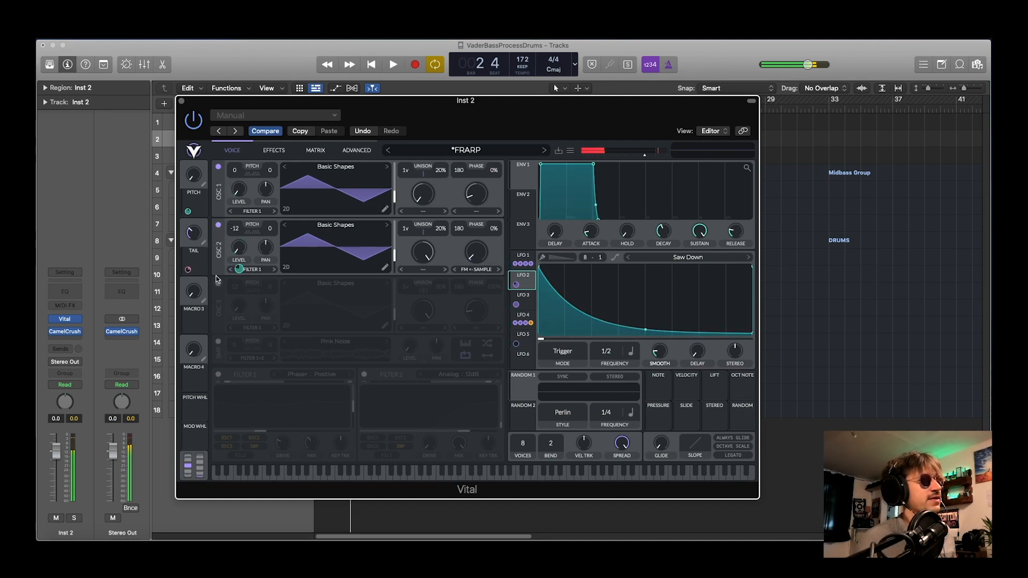
# Turn OSC 3 back on, show its LFO 3 level curve and audition all three oscillators.
pyautogui.click(218, 283)
pyautogui.click(524, 297)
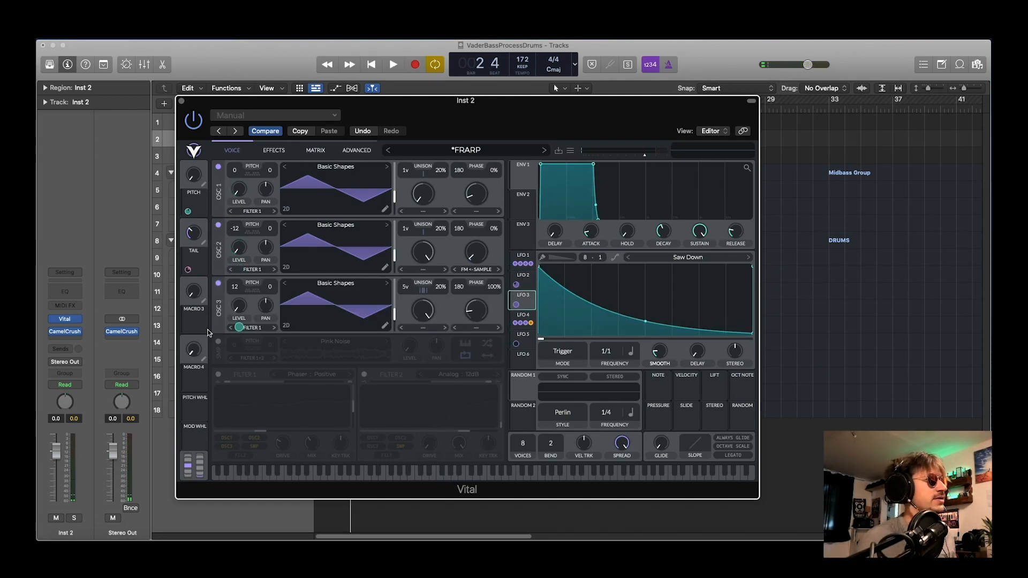
pyautogui.moveTo(235, 327)
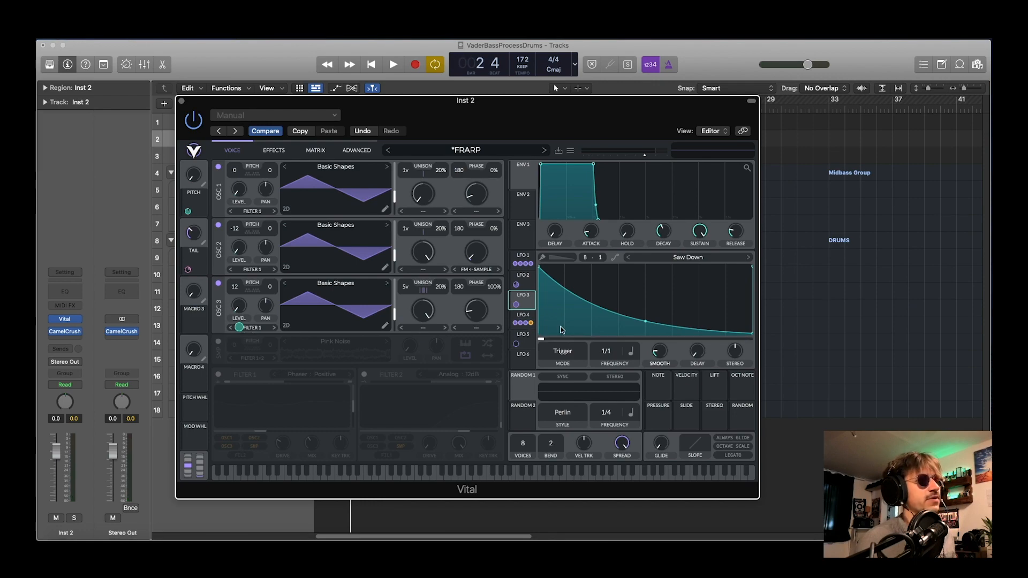
pyautogui.press('space')
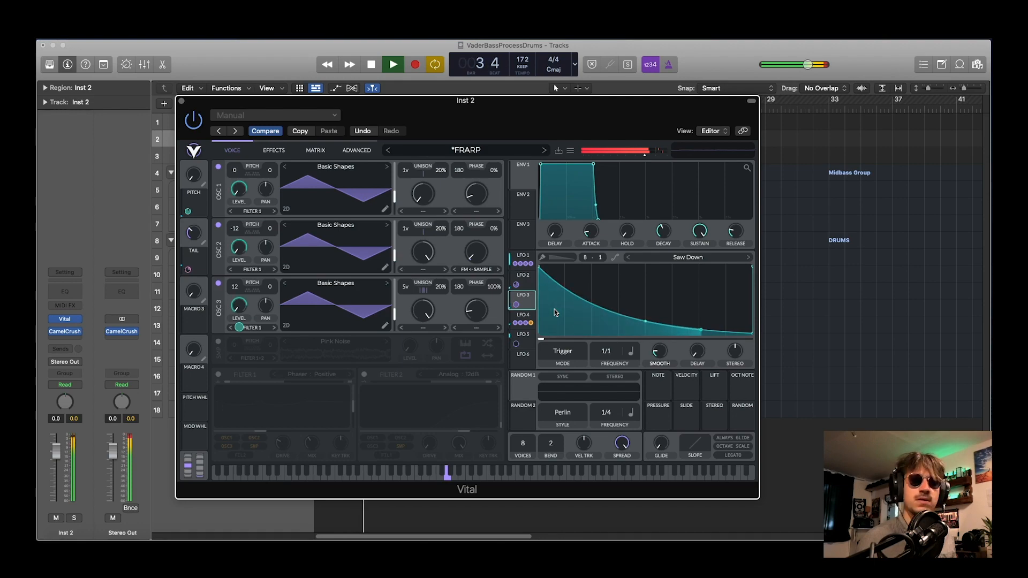
pyautogui.press('space')
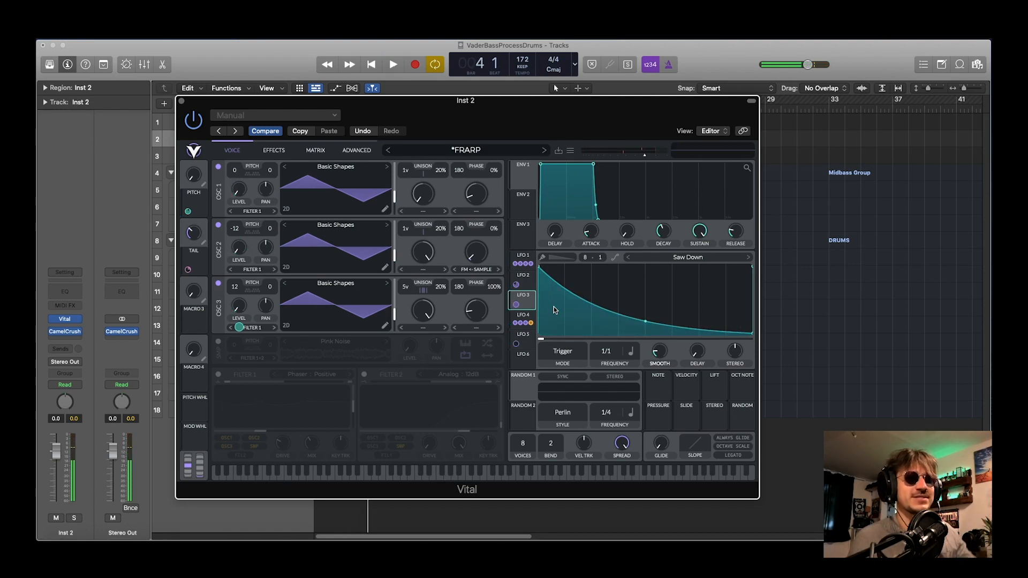
pyautogui.press('space')
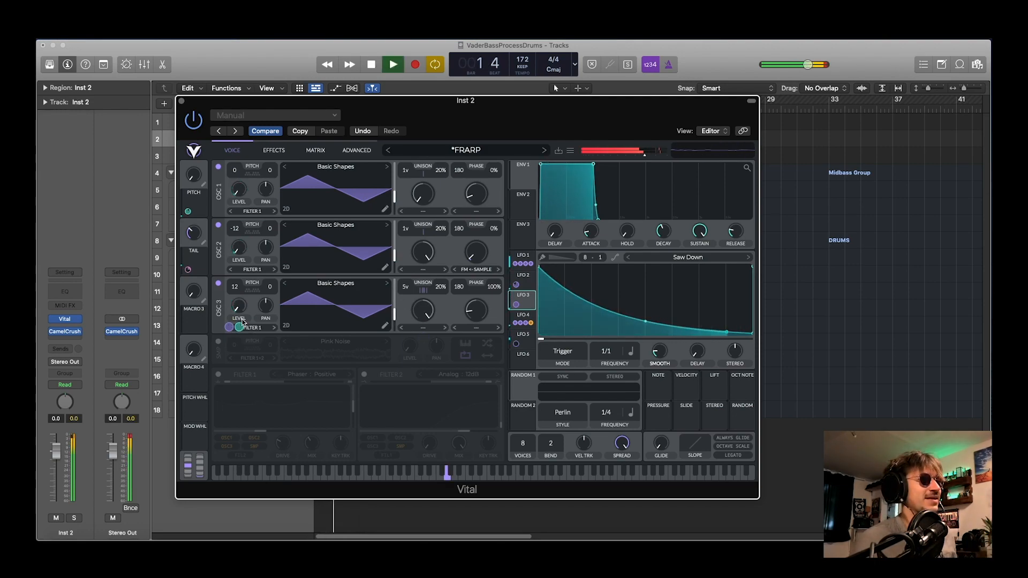
pyautogui.press('space')
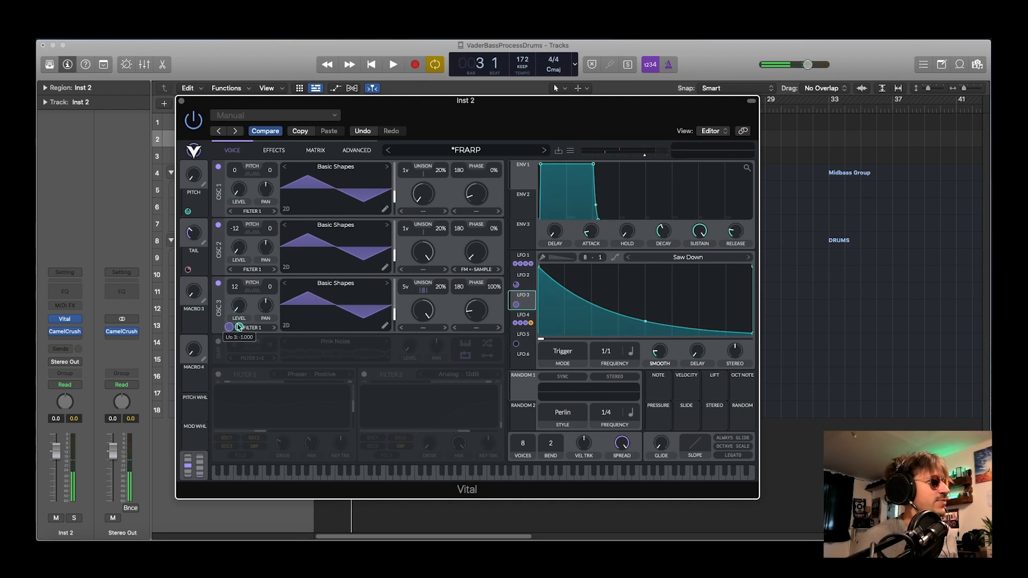
# Examine how LFO 1, LFO 2 and LFO 3 modulate the oscillator levels, playing the patch with LFO 1 displayed.
pyautogui.click(529, 260)
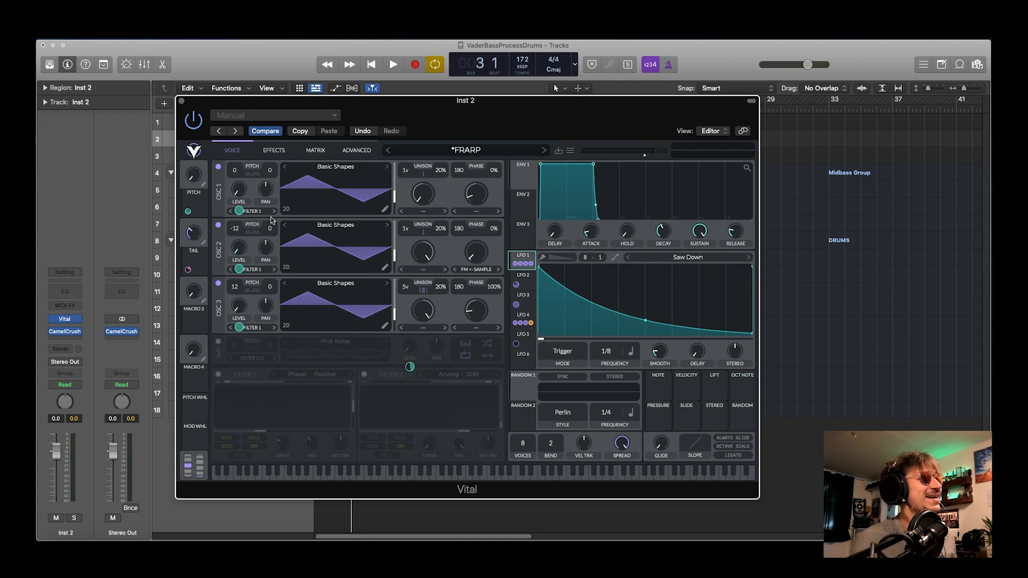
pyautogui.click(523, 283)
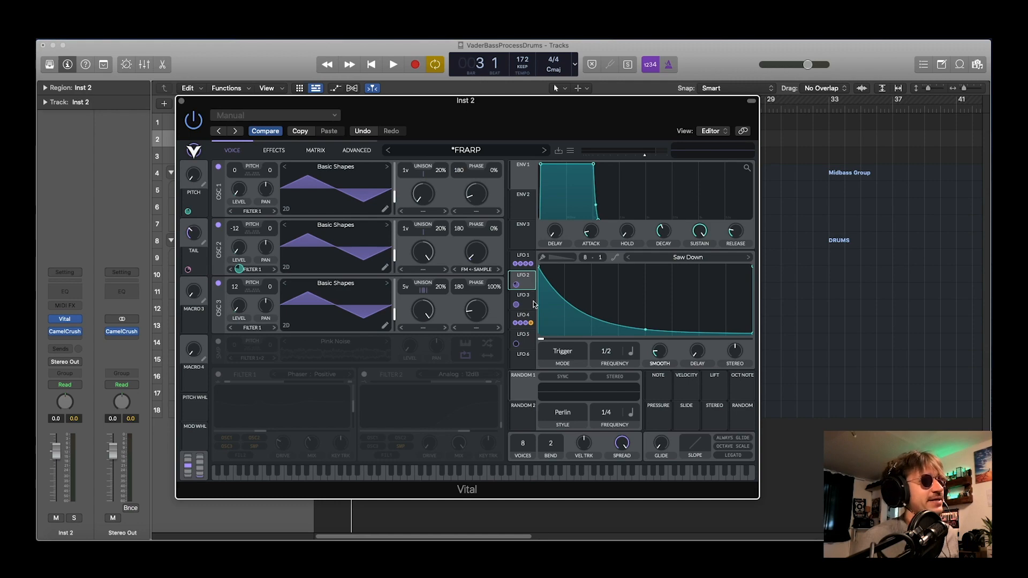
pyautogui.click(533, 304)
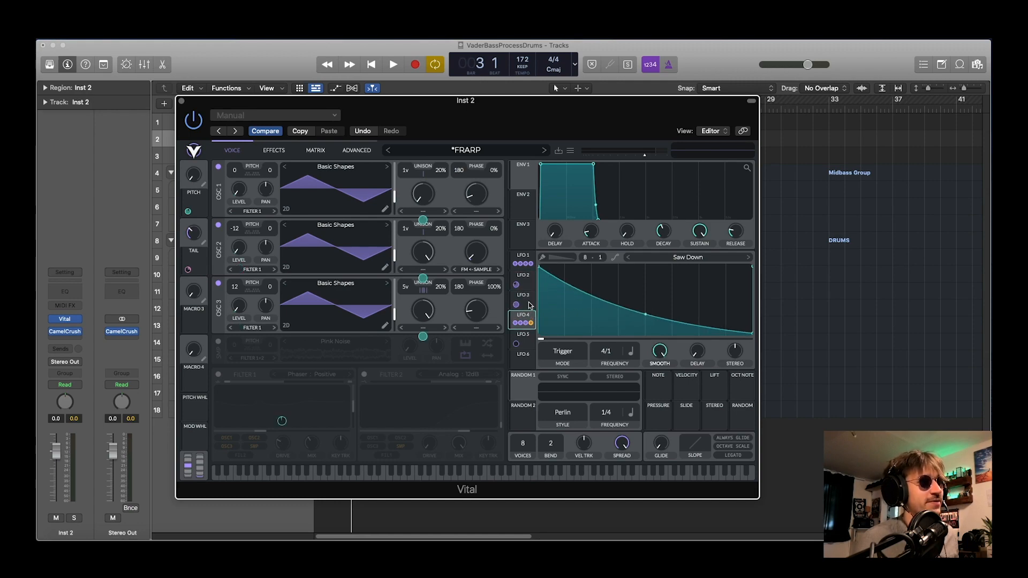
pyautogui.click(523, 258)
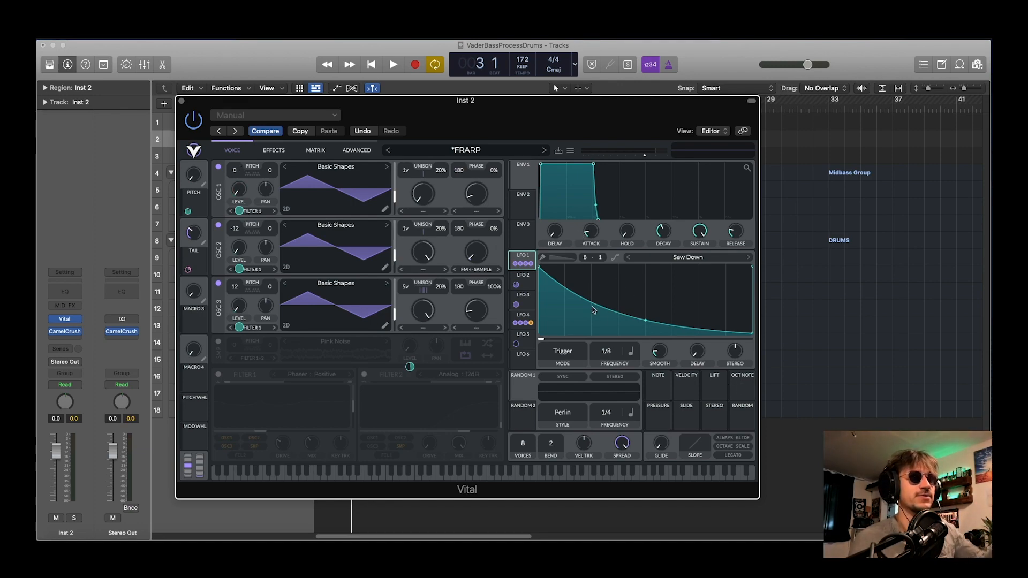
pyautogui.press('space')
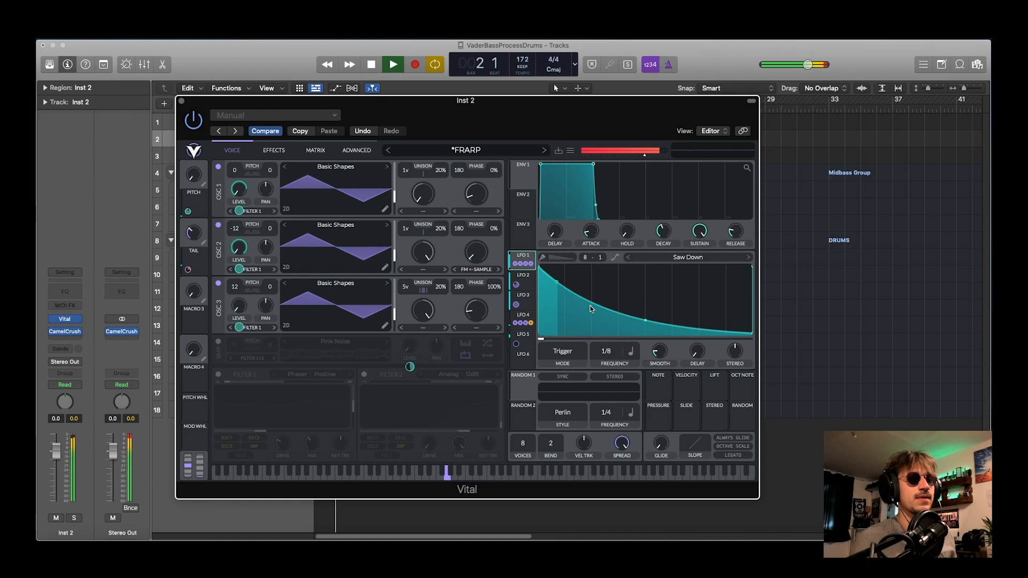
pyautogui.press('space')
pyautogui.click(521, 283)
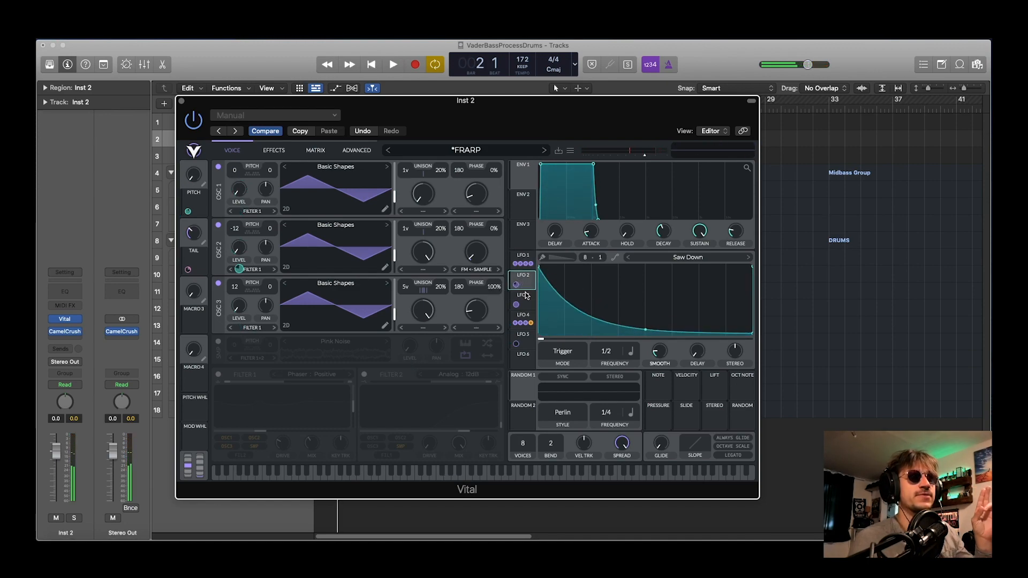
pyautogui.click(524, 298)
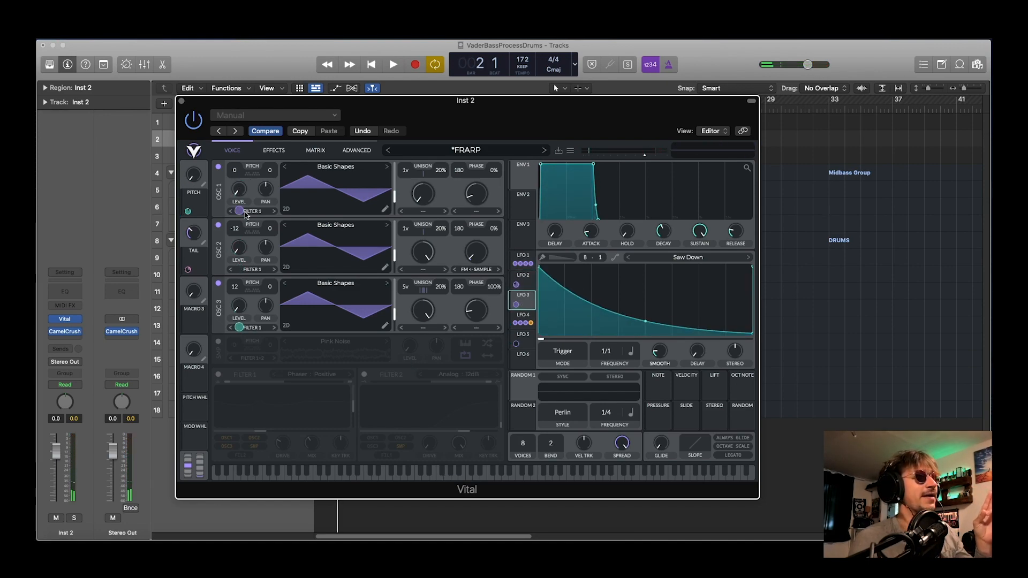
pyautogui.moveTo(234, 268)
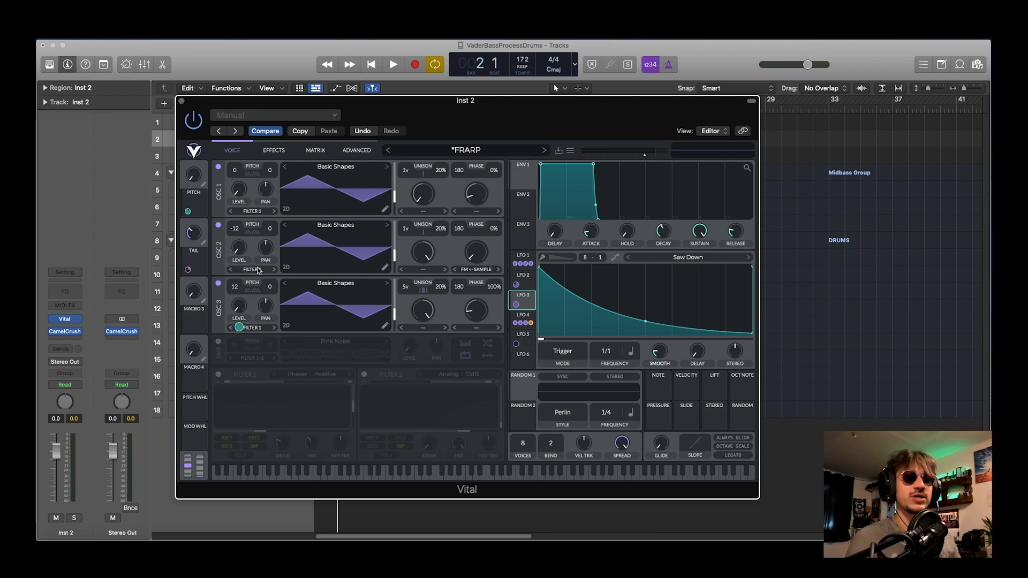
# Turn off OSC 3 and OSC 1 and audition OSC 2 alone.
pyautogui.press('space')
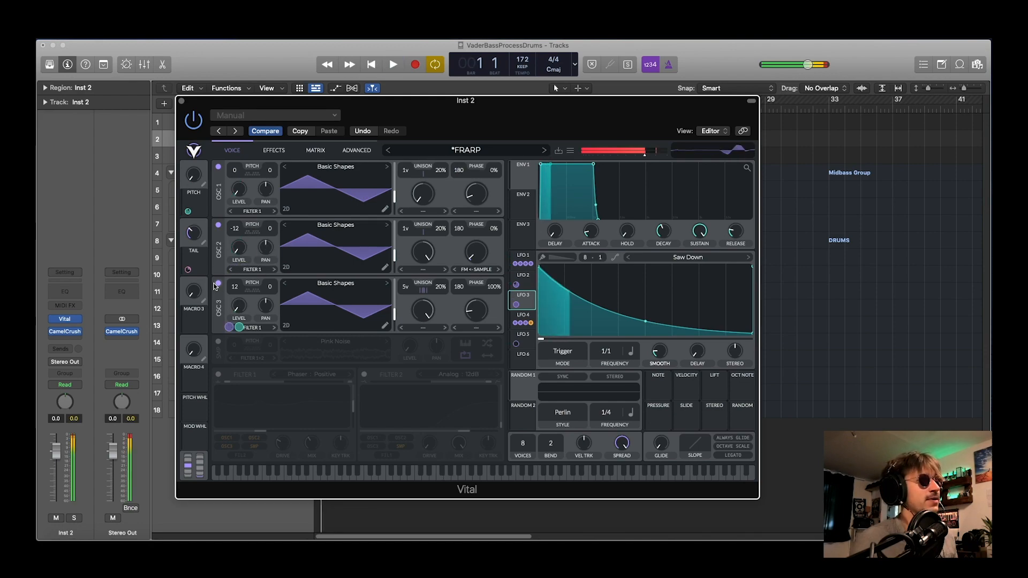
pyautogui.click(218, 283)
pyautogui.click(218, 166)
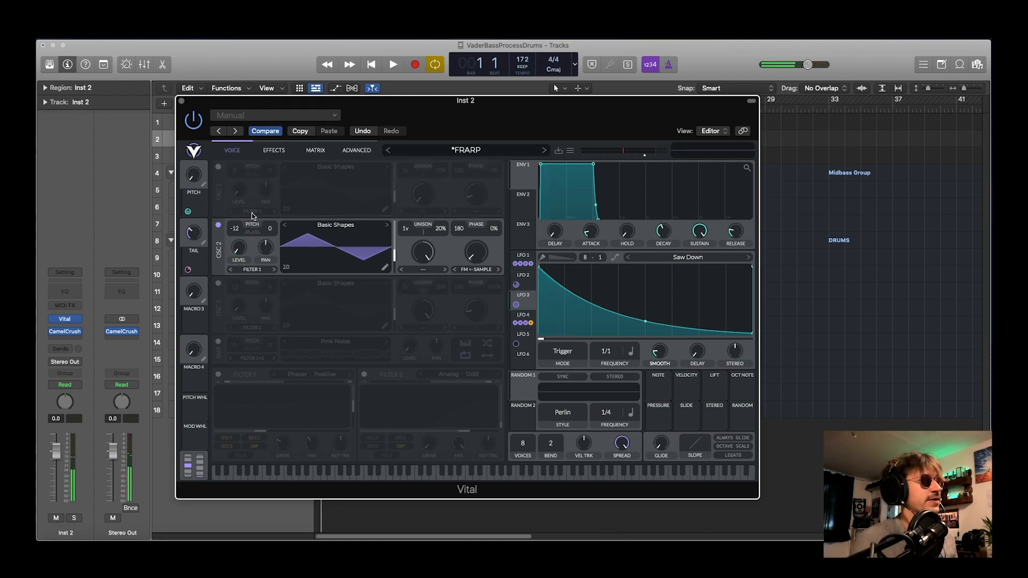
pyautogui.press('space')
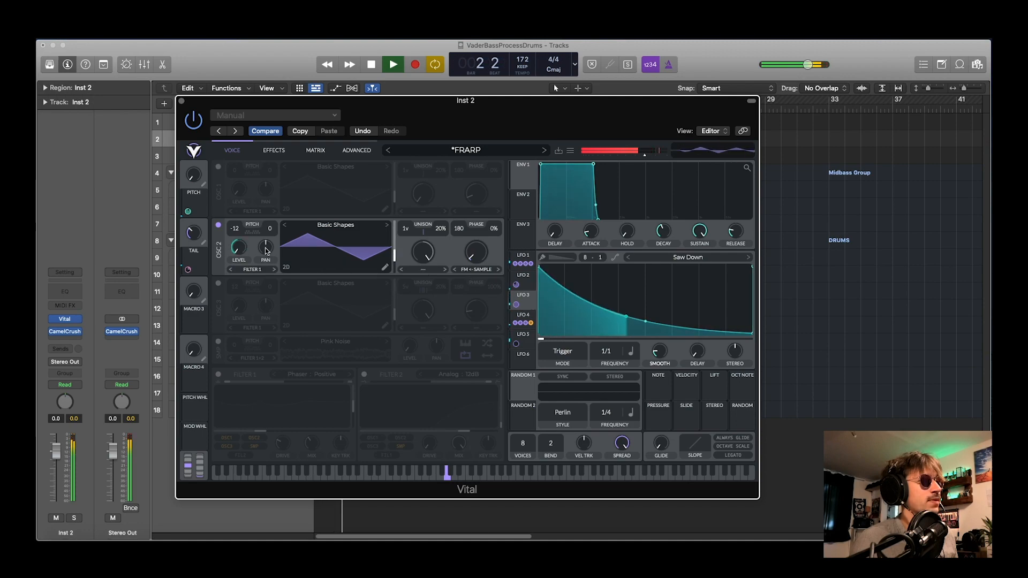
pyautogui.press('space')
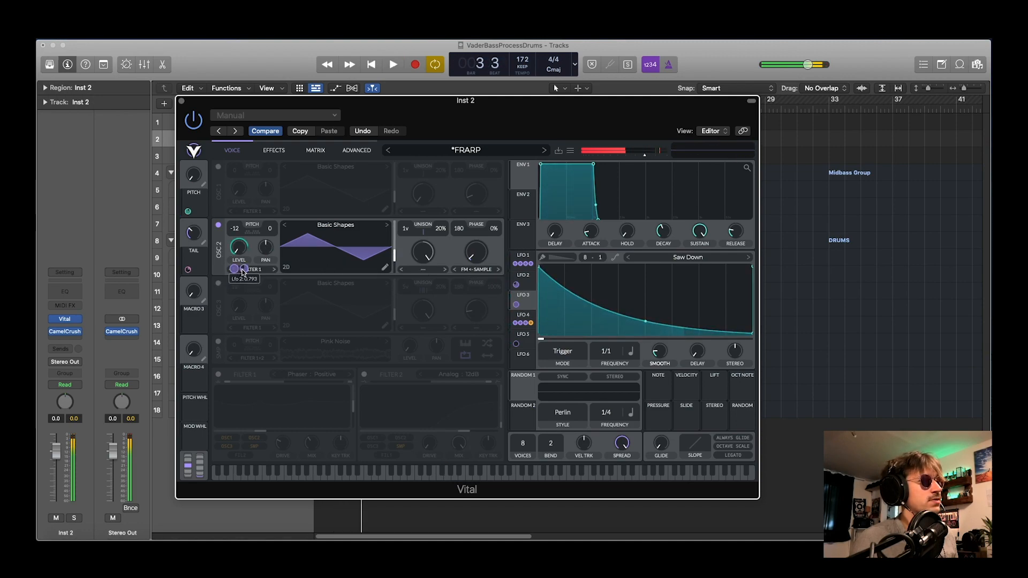
# Bypass the LFO 2 modulation on OSC 2's level and audition the sound with only LFO 1 driving it.
pyautogui.rightClick(243, 270)
pyautogui.click(249, 291)
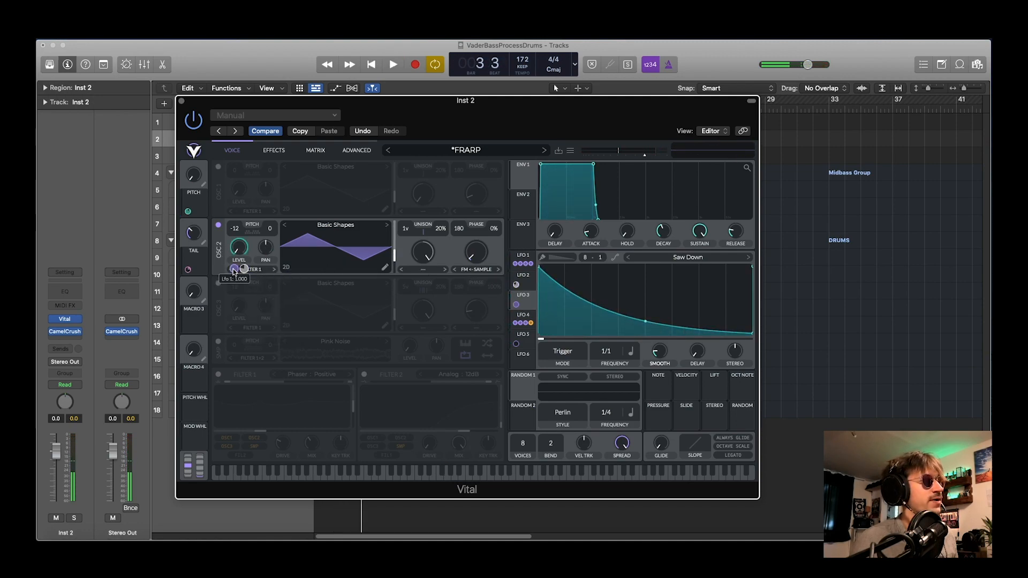
pyautogui.press('space')
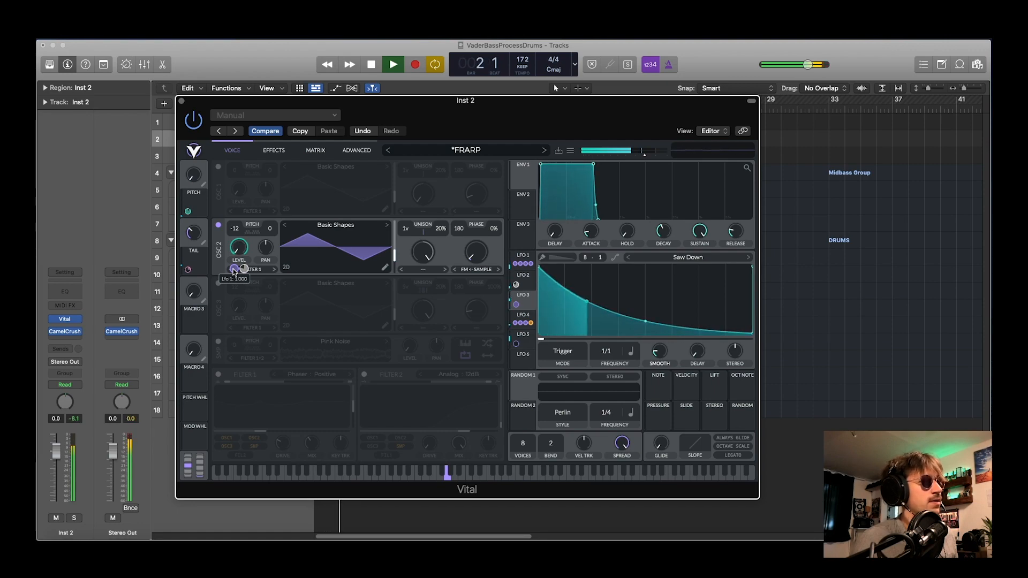
pyautogui.press('space')
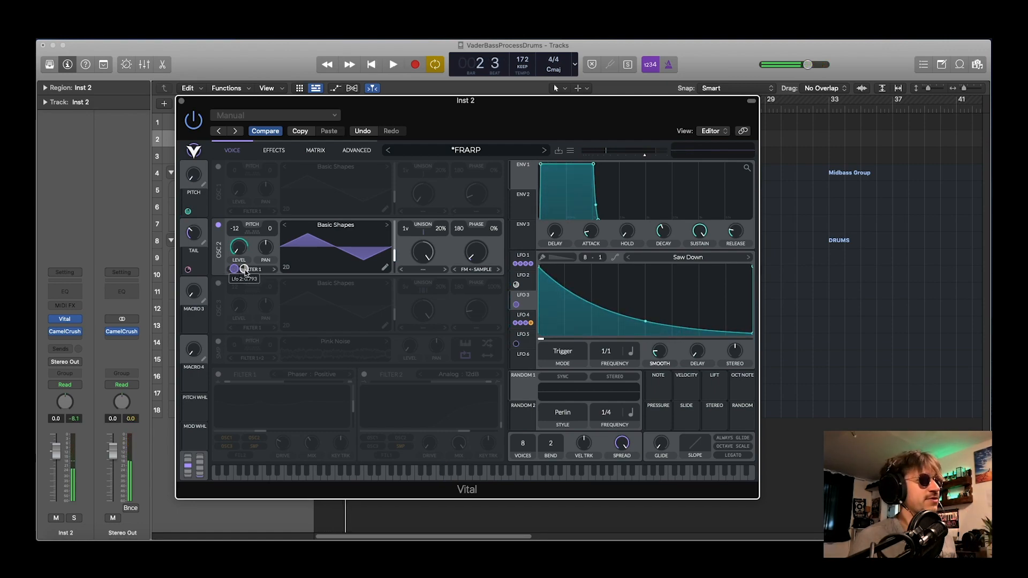
# Unbypass the LFO 2 modulation on OSC 2's level and audition OSC 2 with both LFOs.
pyautogui.rightClick(245, 272)
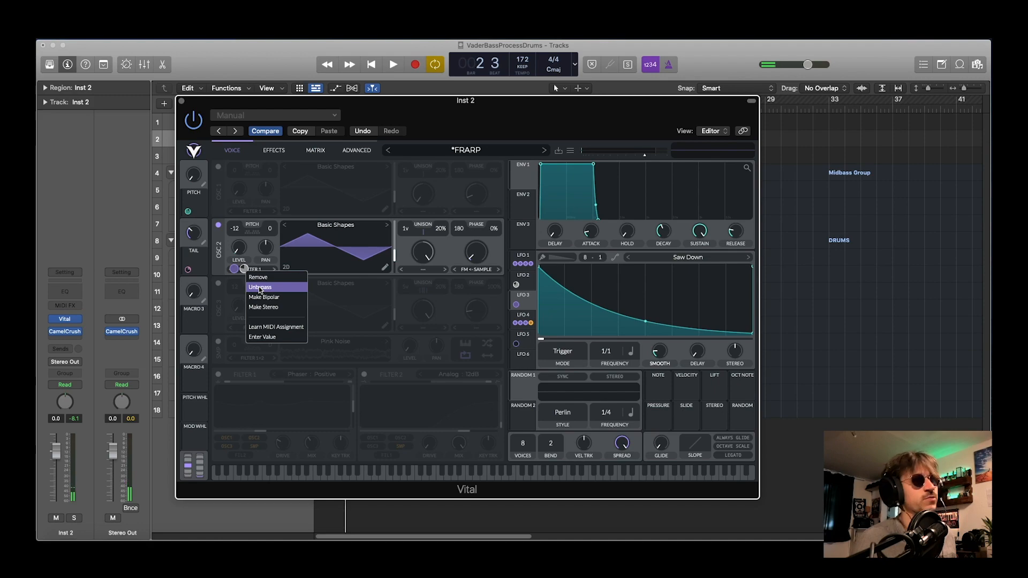
pyautogui.click(260, 288)
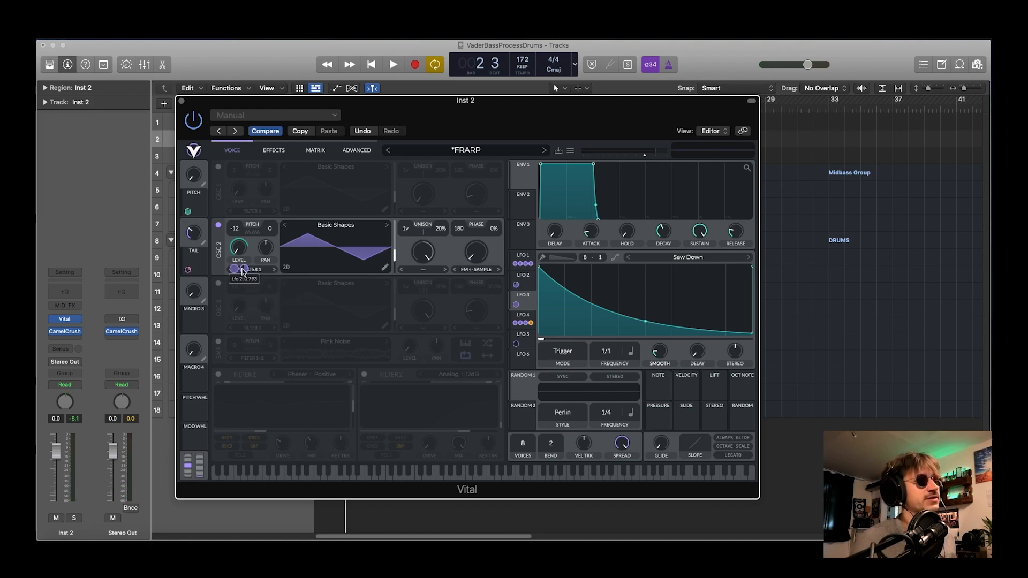
pyautogui.press('space')
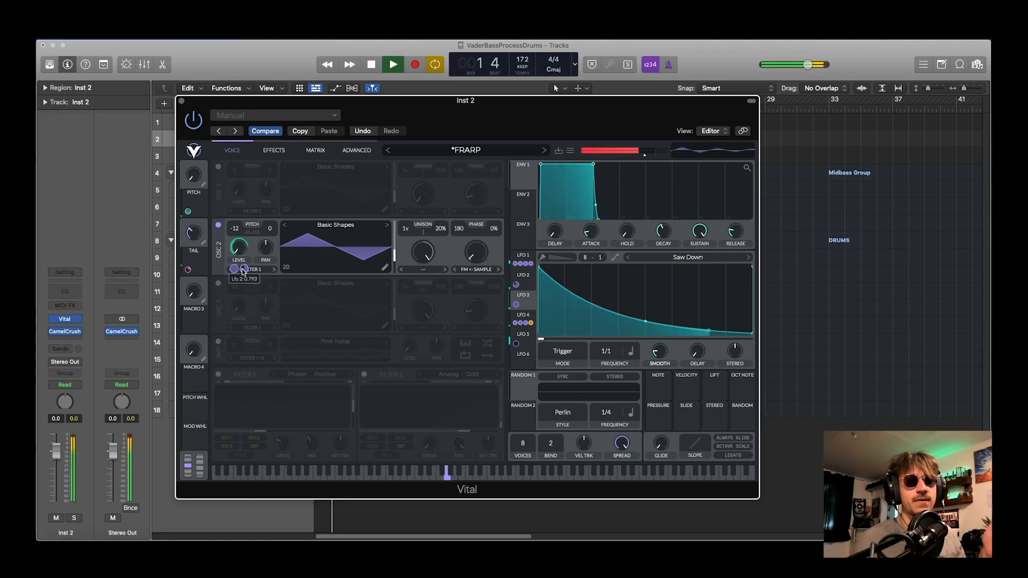
pyautogui.press('space')
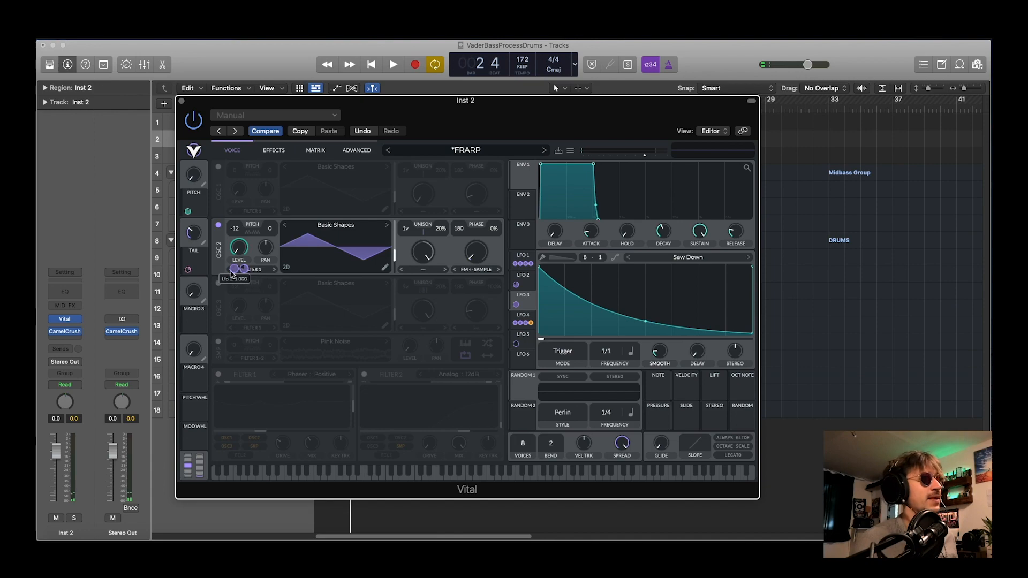
# Turn on OSC 3, turn off OSC 2 and audition OSC 3 alone.
pyautogui.click(218, 283)
pyautogui.click(218, 225)
pyautogui.press('space')
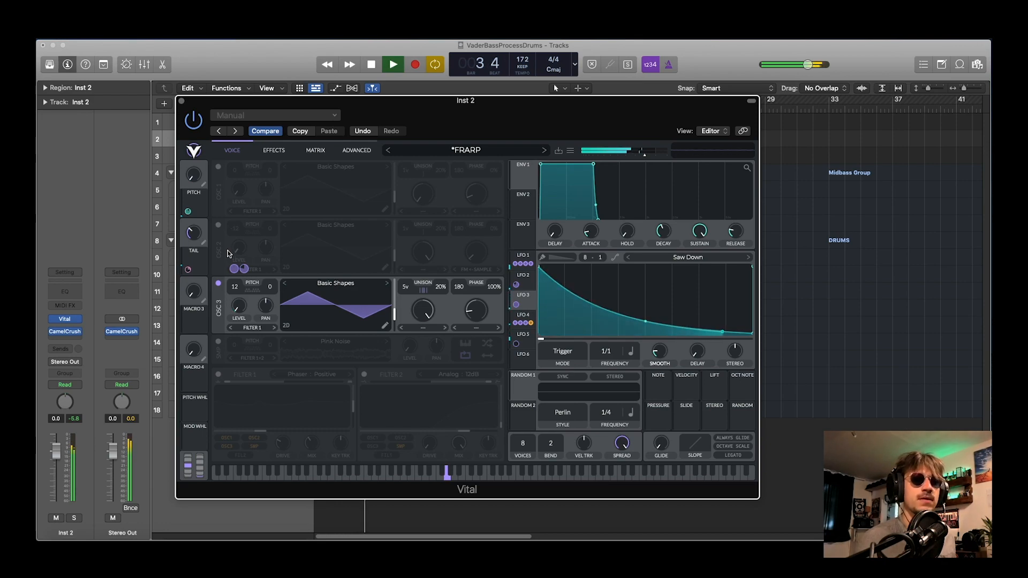
pyautogui.press('space')
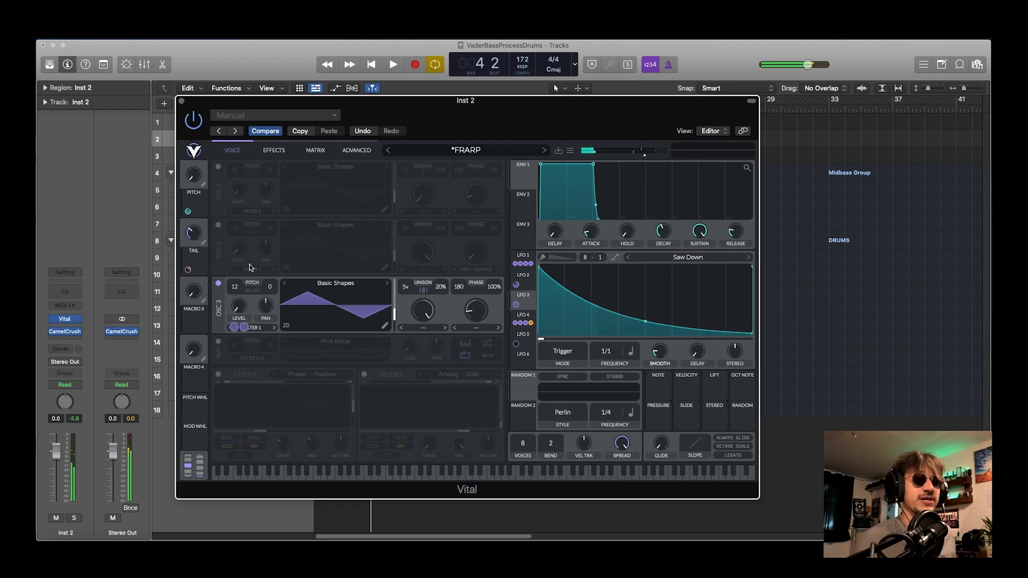
# Turn OSC 2 back on and audition it together with OSC 3.
pyautogui.click(218, 225)
pyautogui.press('space')
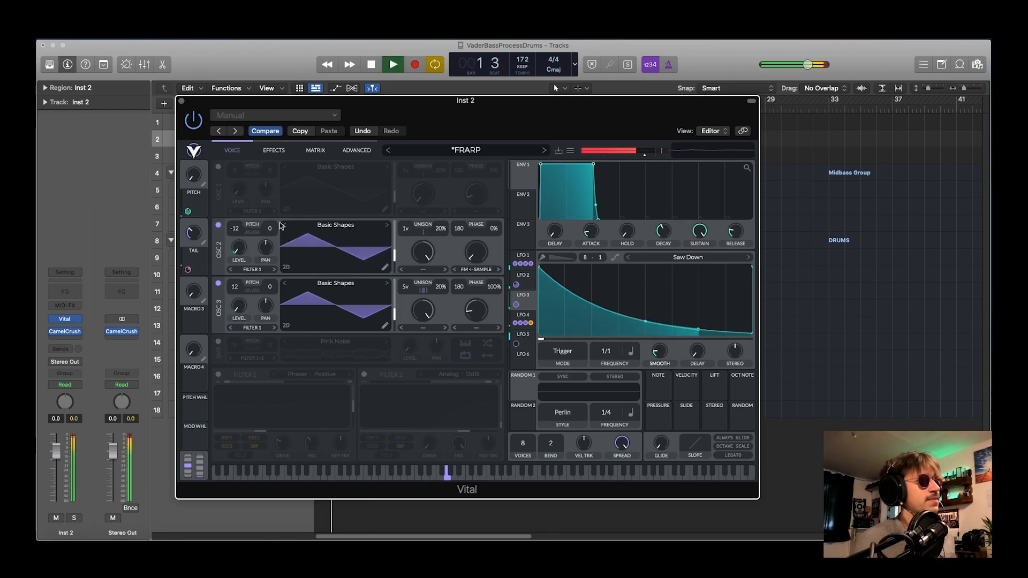
pyautogui.press('space')
# Turn OSC 1 back on and audition all three oscillators together.
pyautogui.click(218, 167)
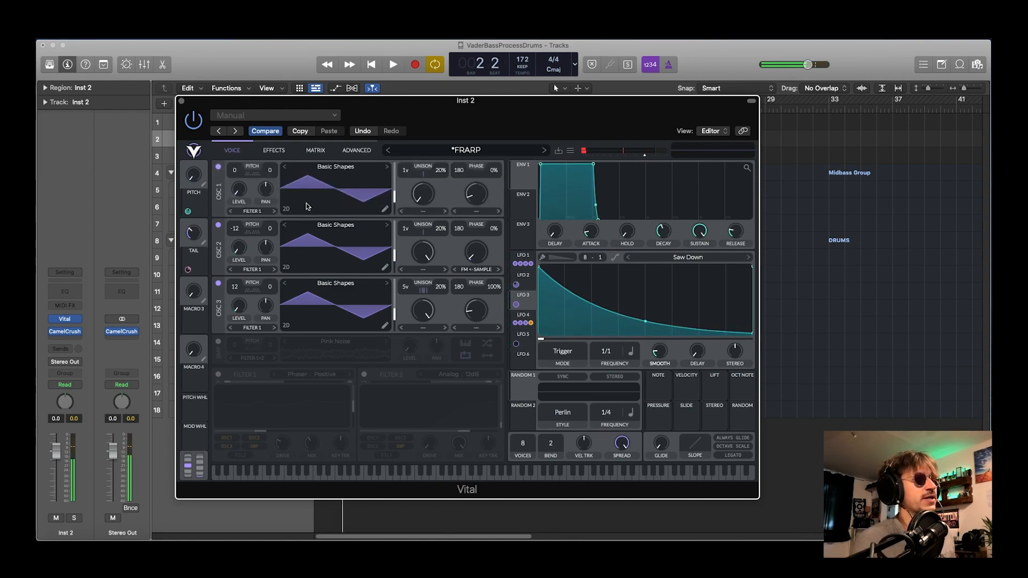
pyautogui.press('space')
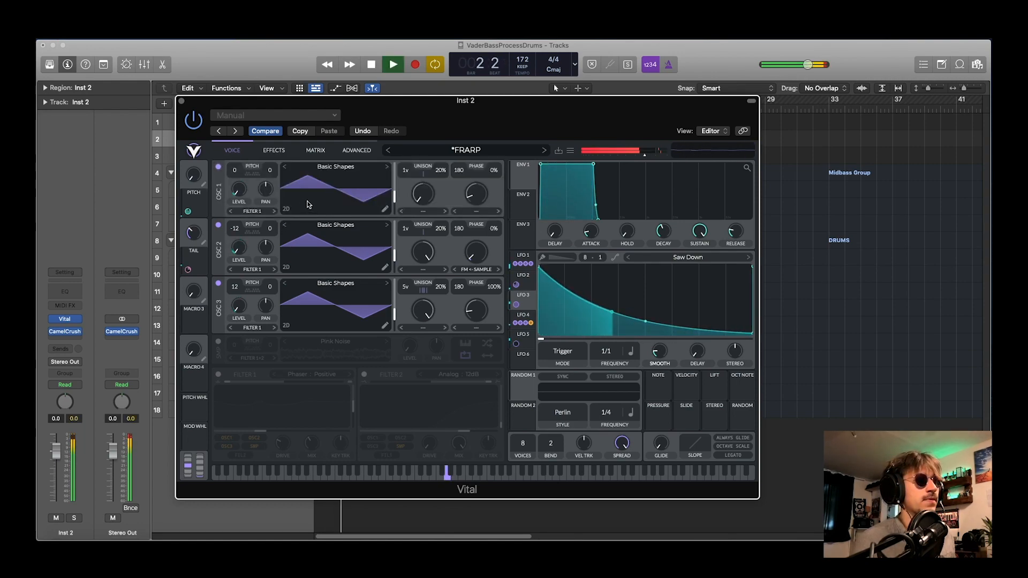
pyautogui.press('space')
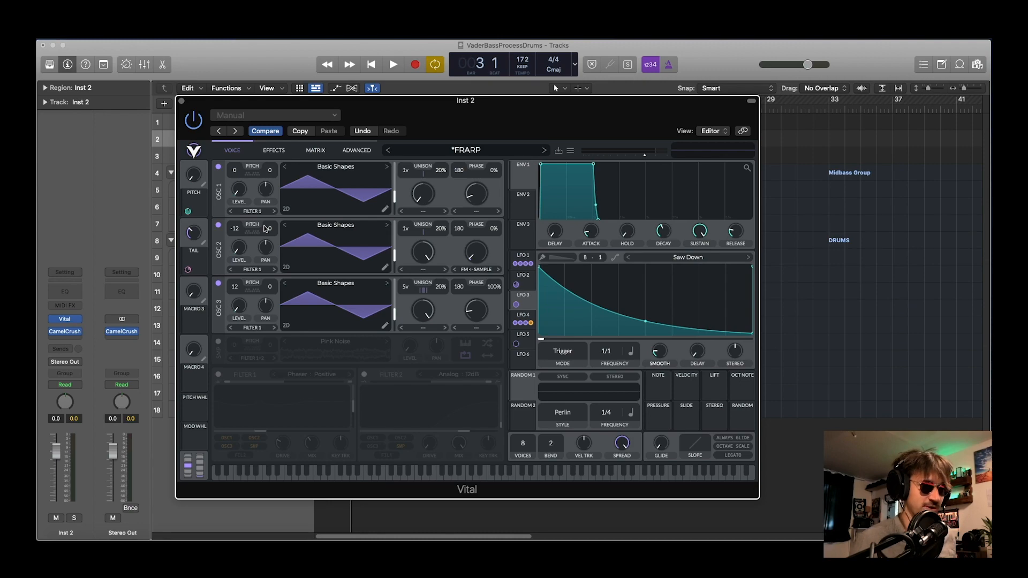
pyautogui.press('space')
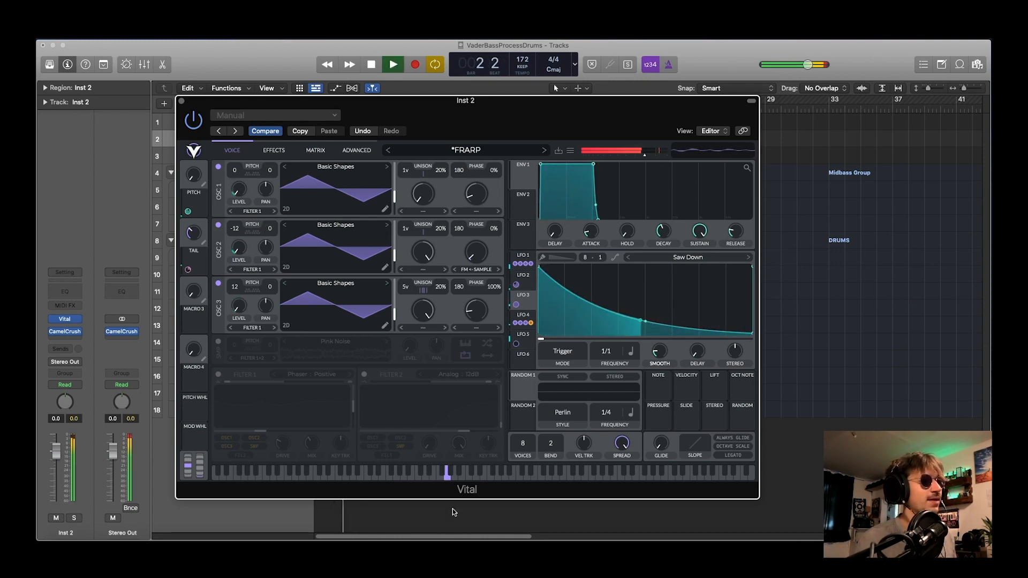
pyautogui.press('space')
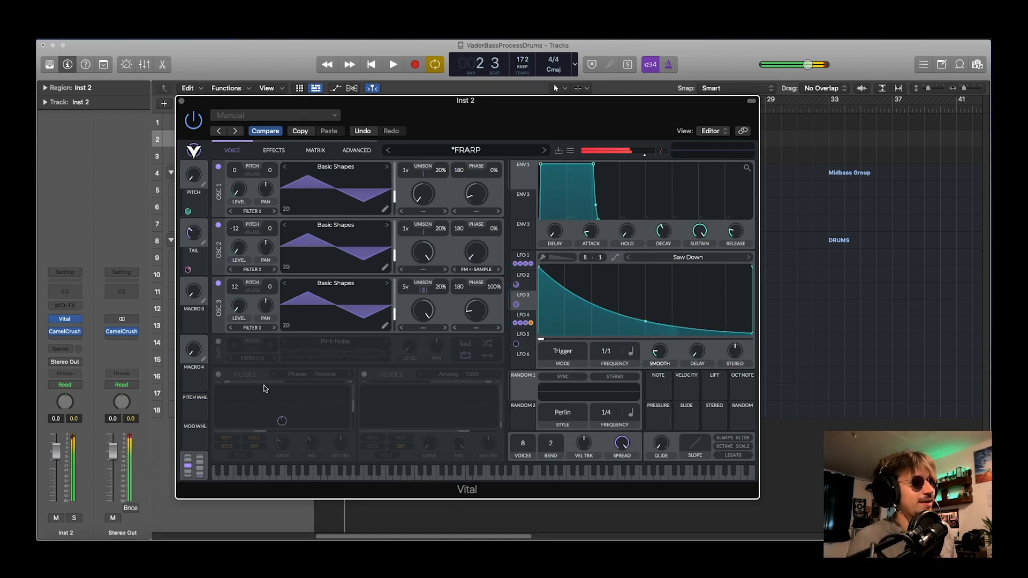
# Turn on the Pink Noise sample oscillator and raise LFO 1's modulation of its level to 0.549 while auditioning the patch.
pyautogui.click(219, 342)
pyautogui.press('space')
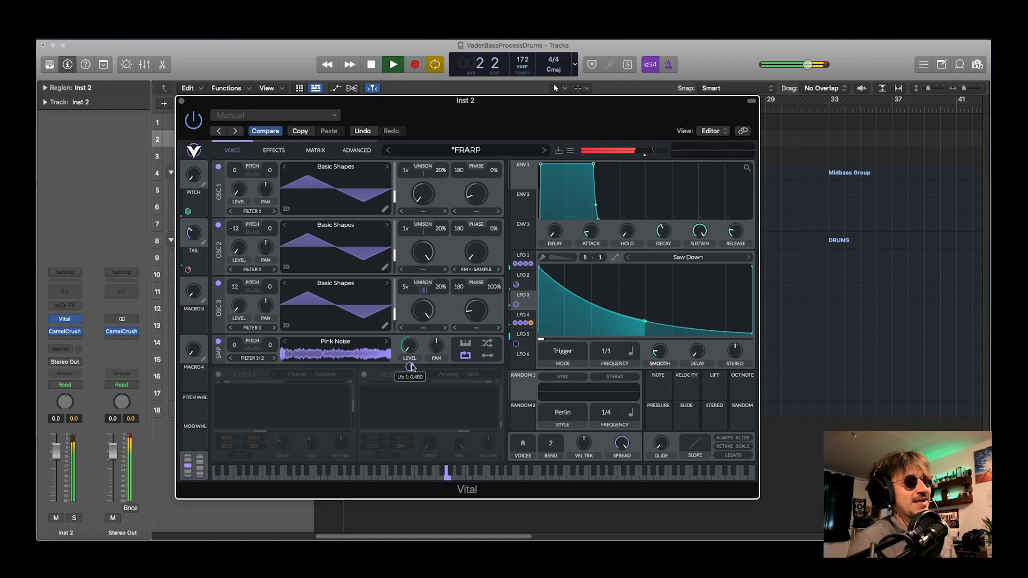
pyautogui.moveTo(410, 367)
pyautogui.mouseDown()
pyautogui.moveTo(410, 343)
pyautogui.moveTo(410, 363)
pyautogui.mouseUp()
pyautogui.press('space')
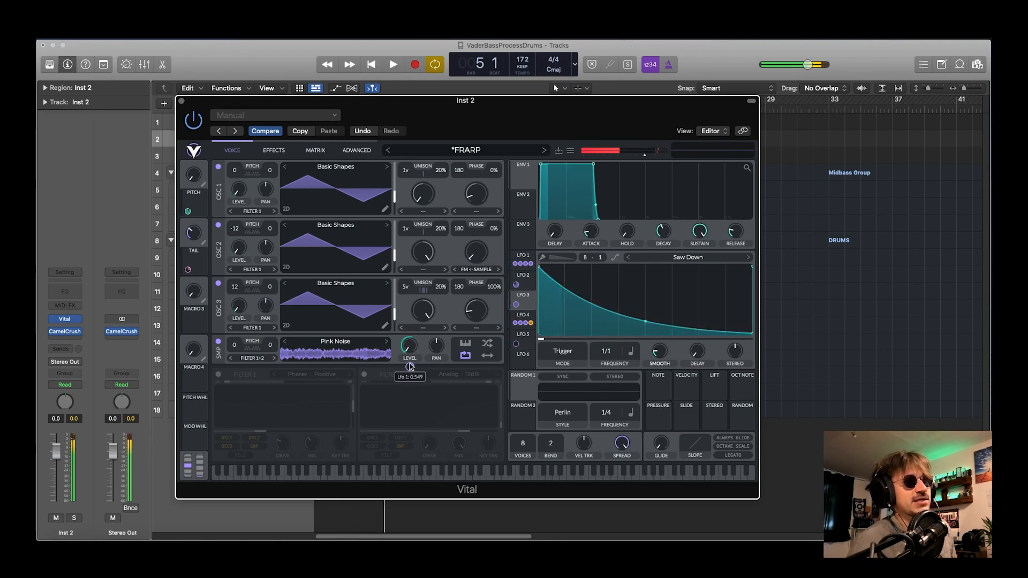
# Turn on Filter 2 and audition the patch with the filtered noise layer.
pyautogui.click(363, 374)
pyautogui.press('space')
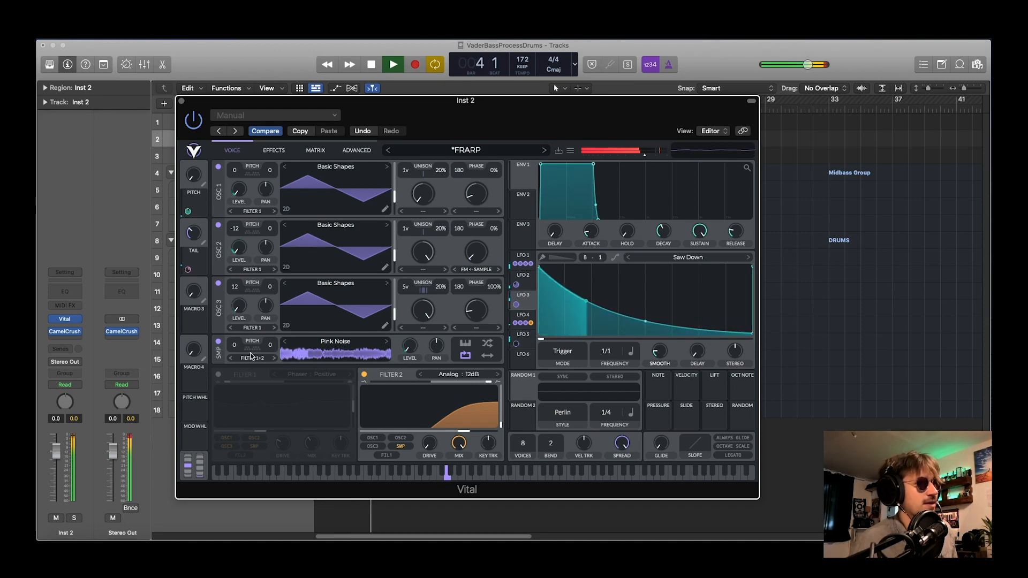
pyautogui.press('space')
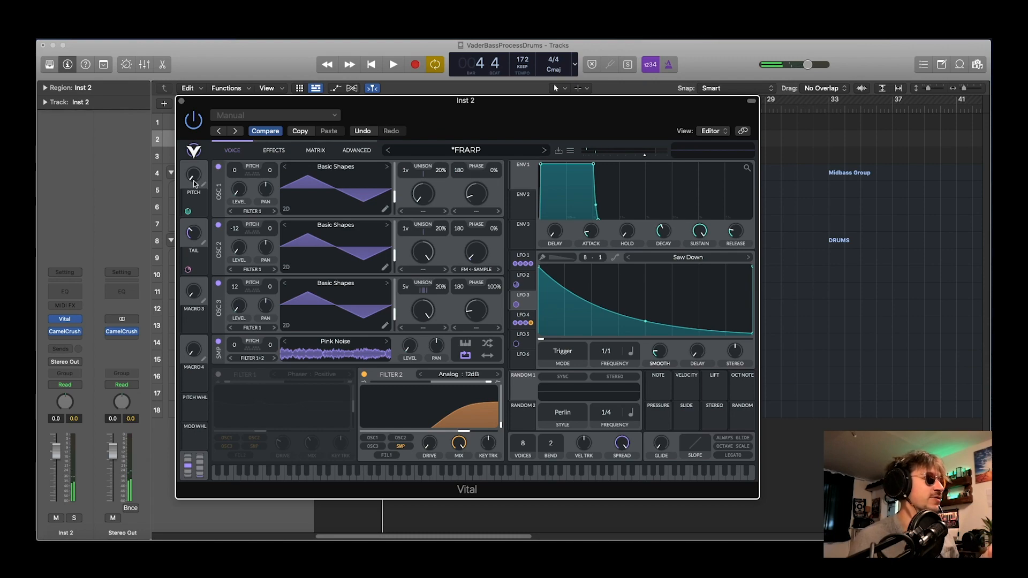
# Display LFO 4 and set the spectral morph of OSC 1, OSC 2 and OSC 3 to Shepard Tone.
pyautogui.click(529, 341)
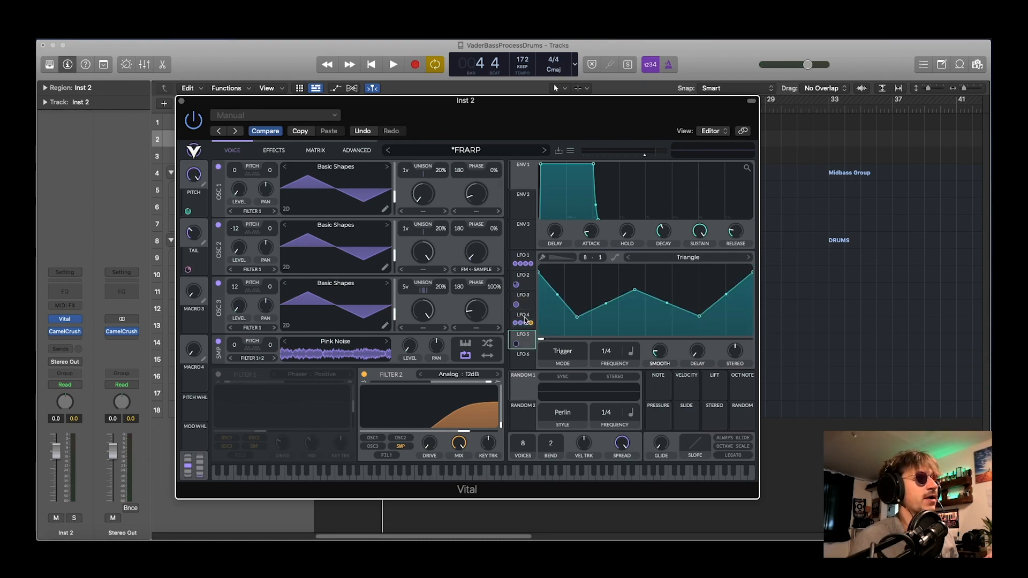
pyautogui.click(524, 320)
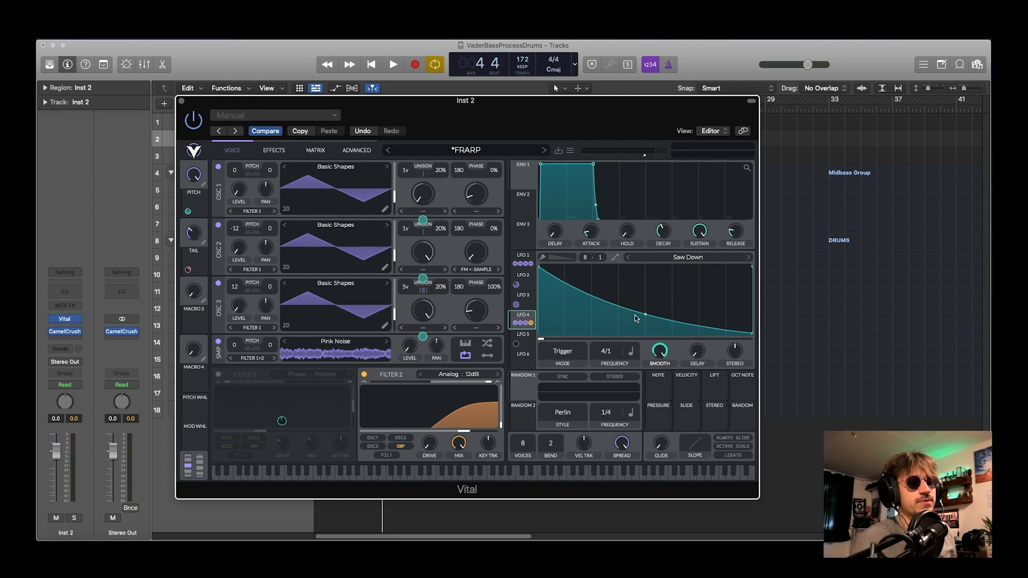
pyautogui.click(429, 210)
pyautogui.click(442, 336)
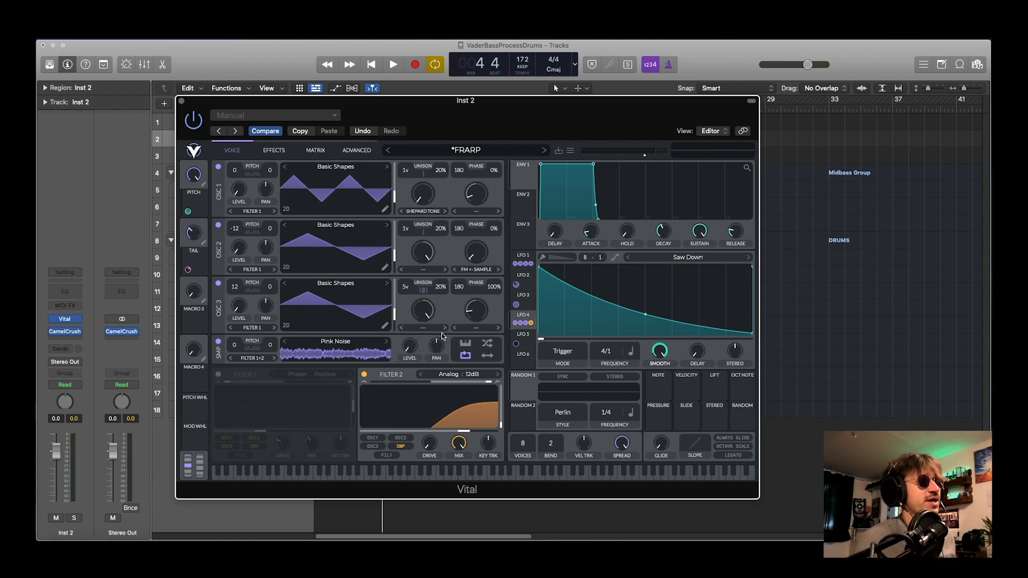
pyautogui.click(427, 270)
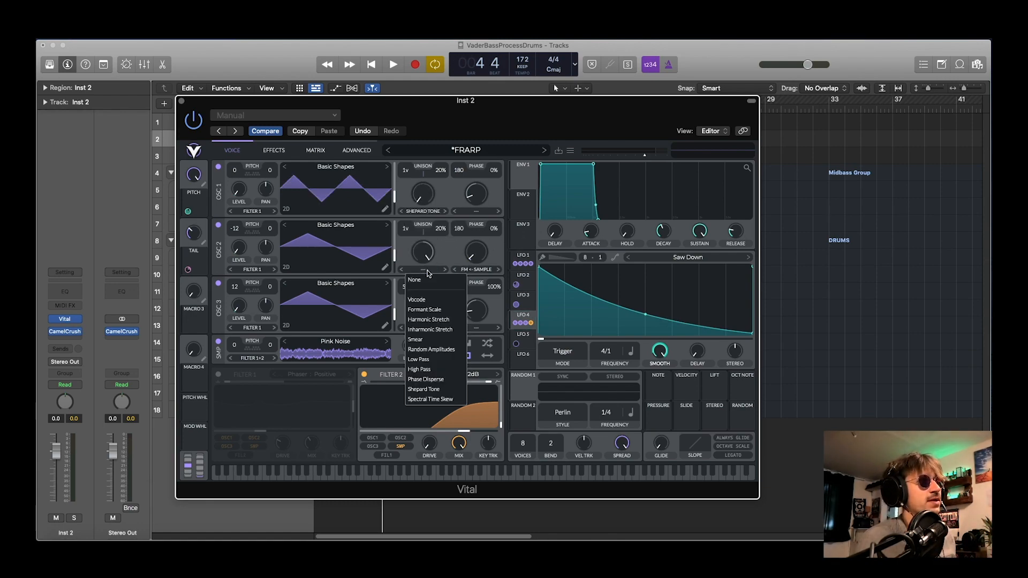
pyautogui.click(439, 389)
pyautogui.click(439, 329)
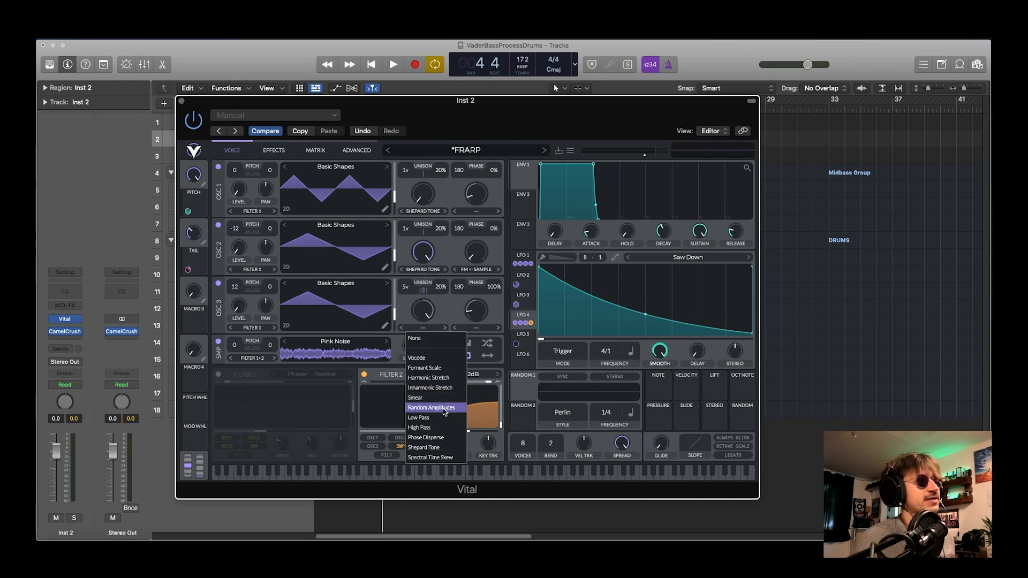
pyautogui.click(438, 446)
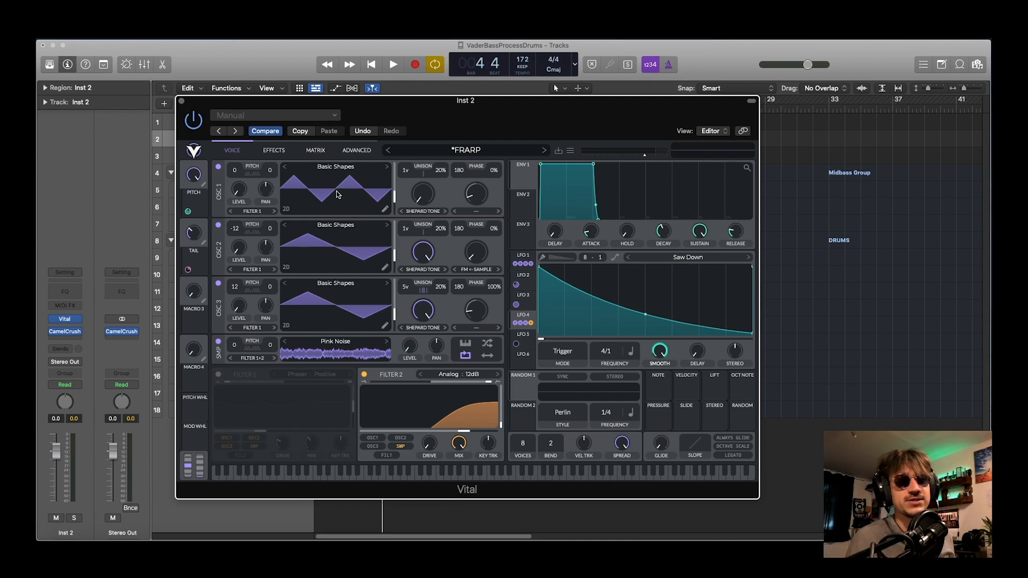
# Audition the patch repeatedly to hear how LFO 4 moves the Shepard Tone morph on the three oscillators.
pyautogui.moveTo(423, 199); pyautogui.dragTo(435, 205)
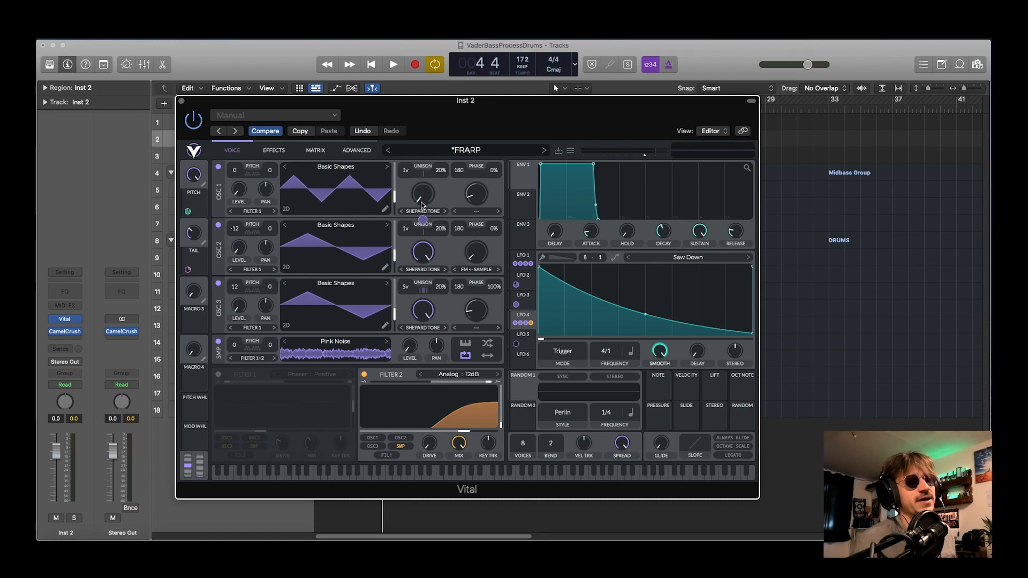
pyautogui.press('space')
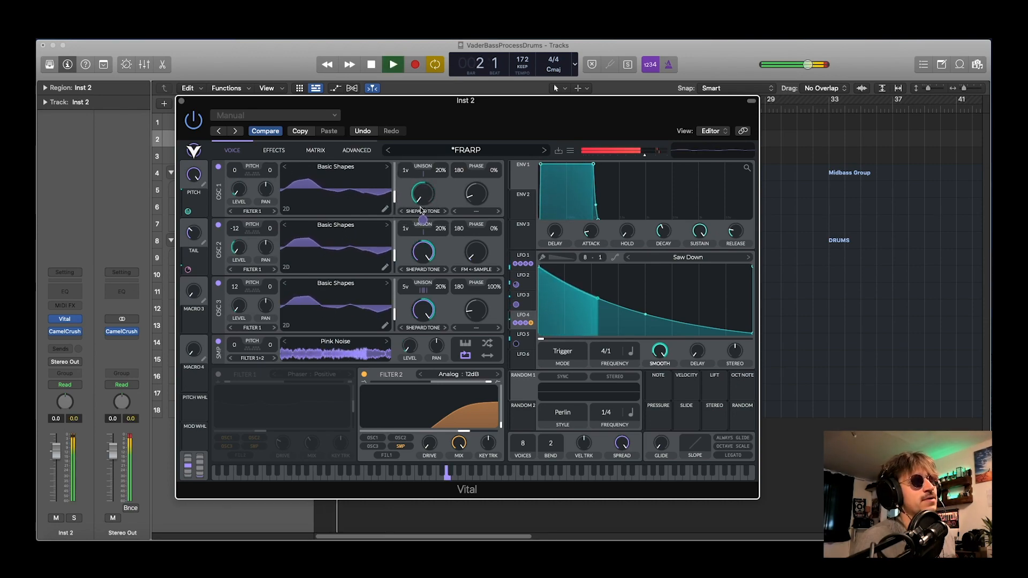
pyautogui.press('space')
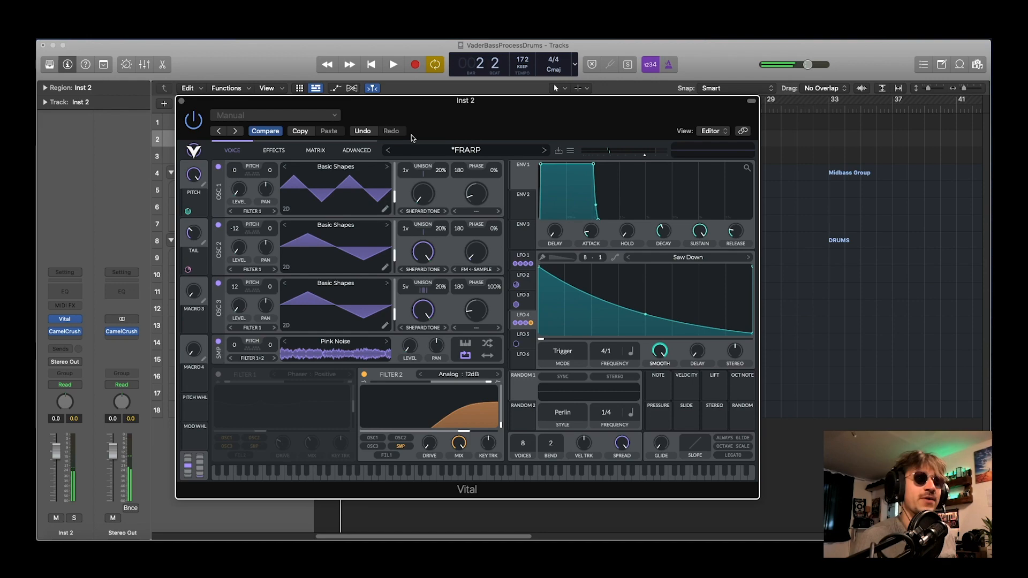
pyautogui.press('space')
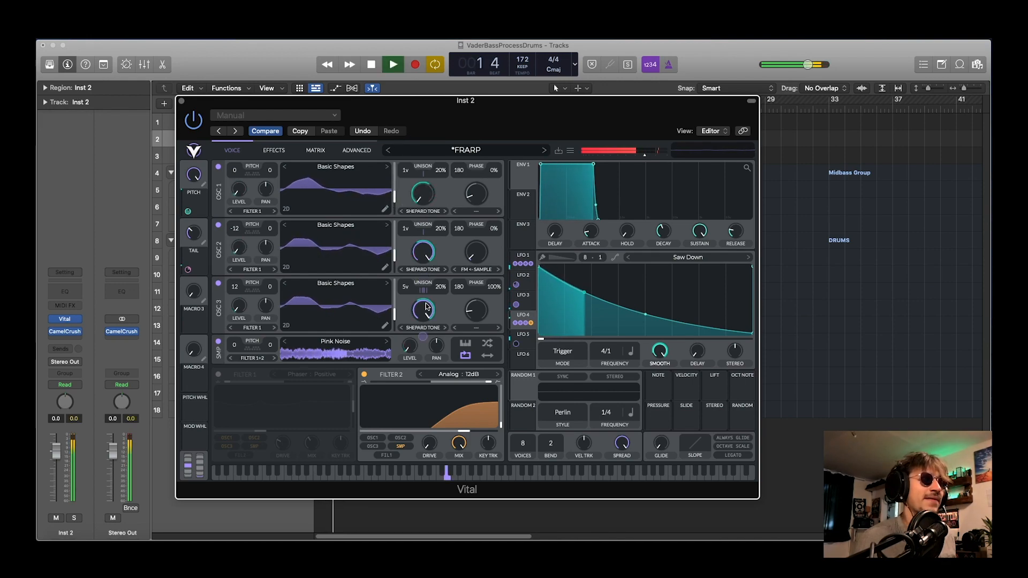
pyautogui.press('space')
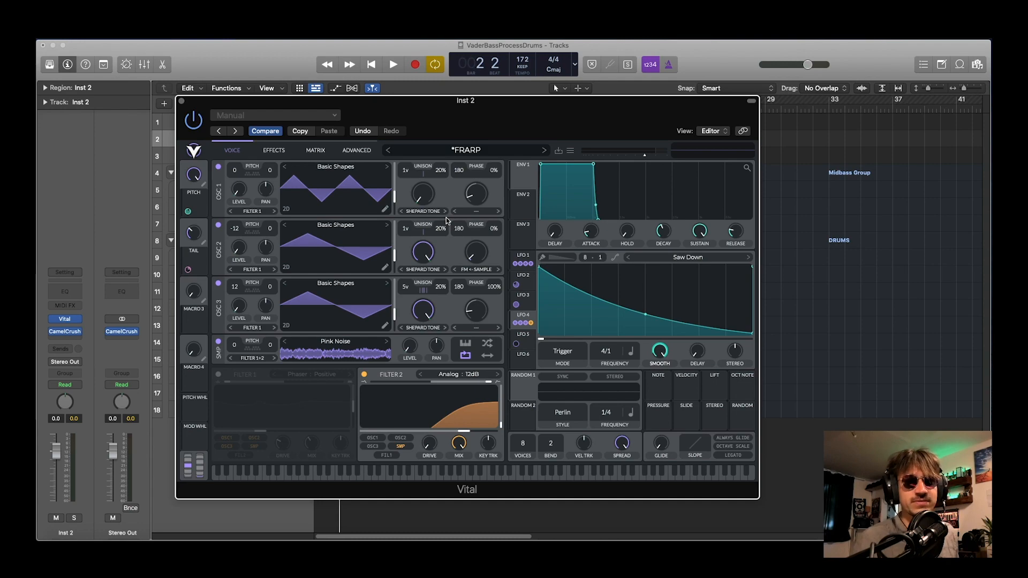
pyautogui.press('space')
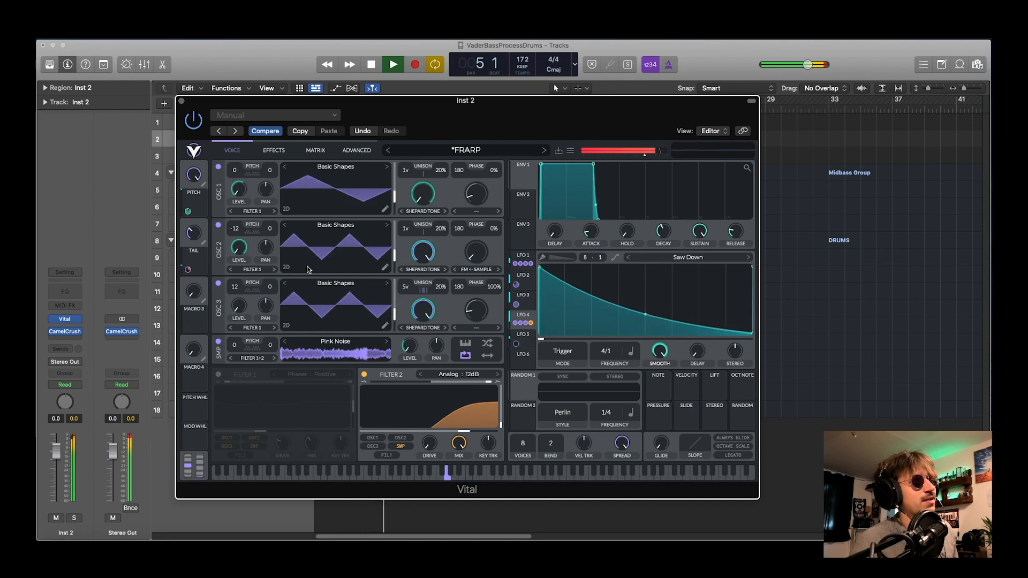
pyautogui.press('space')
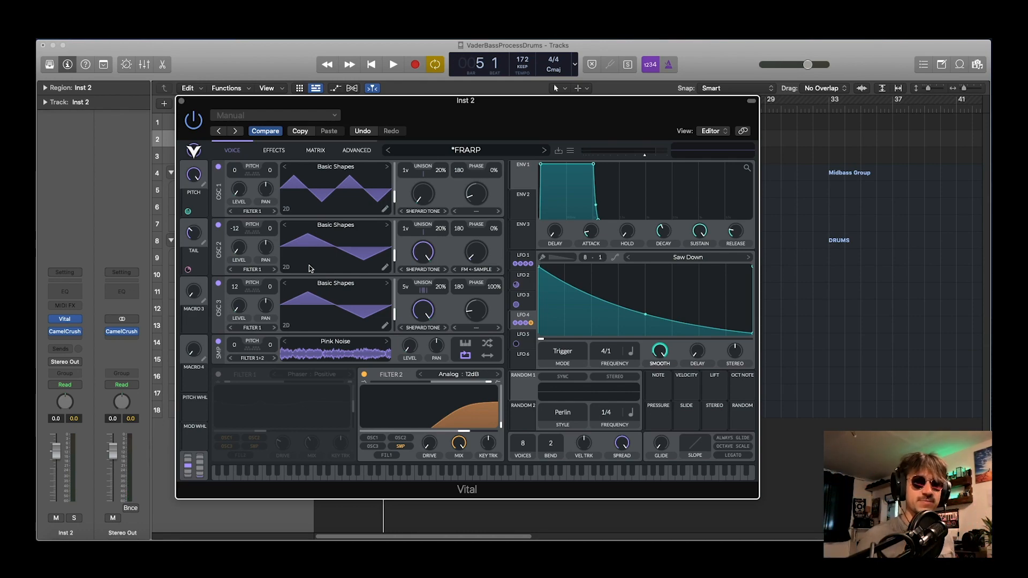
pyautogui.press('space')
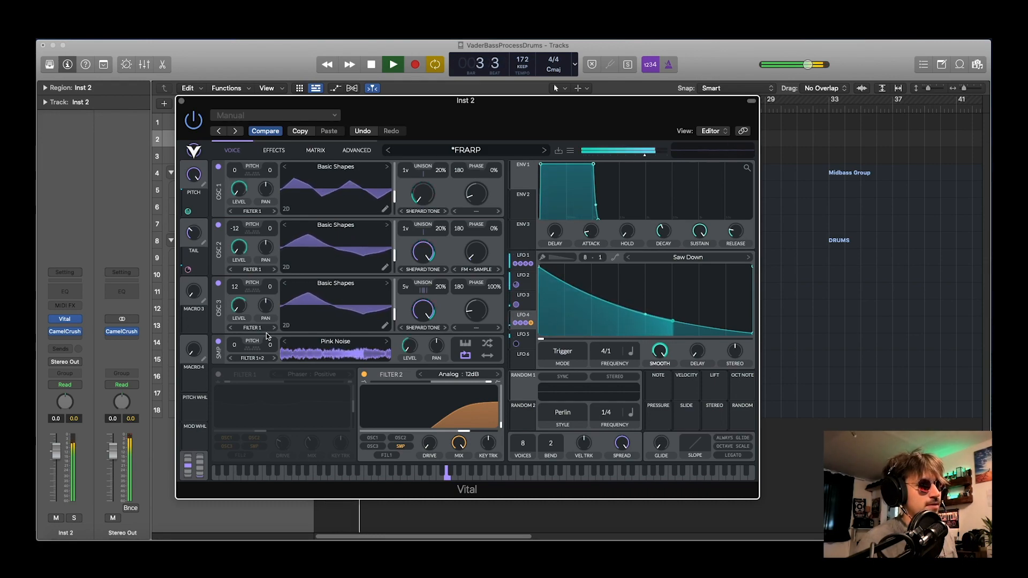
pyautogui.press('space')
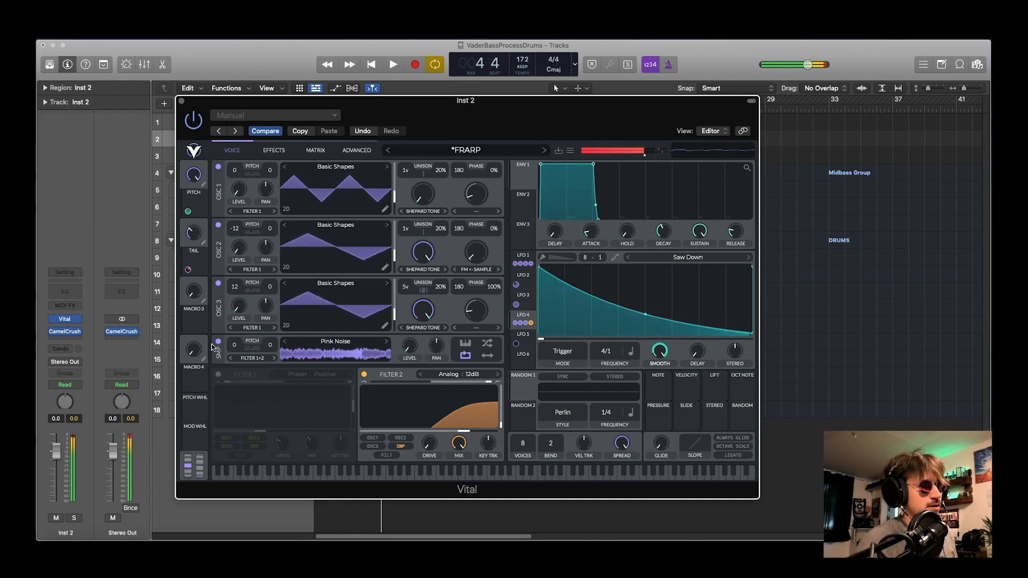
# Turn on Filter 1, the positive phaser, and audition the patch through it.
pyautogui.click(216, 373)
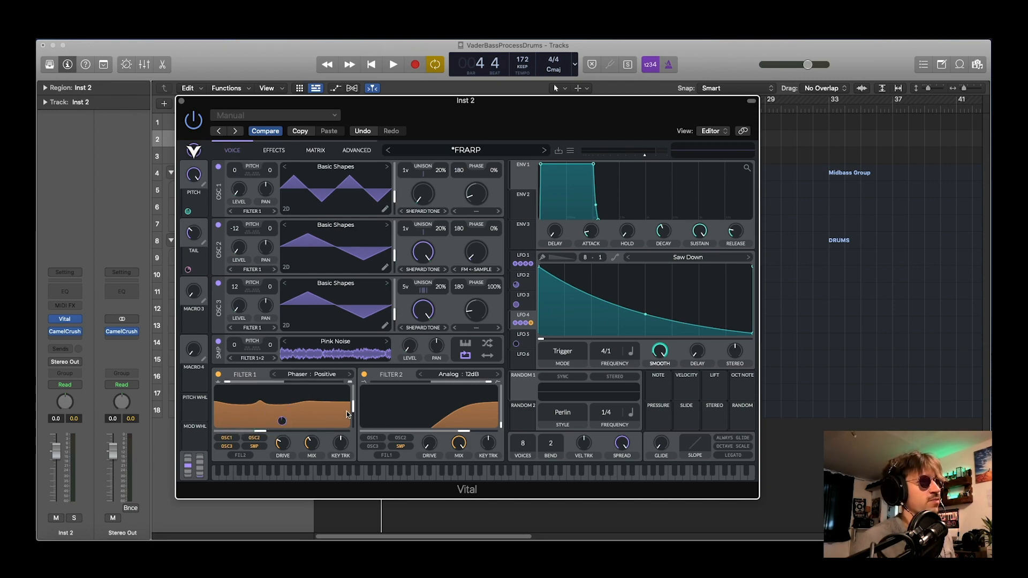
pyautogui.press('space')
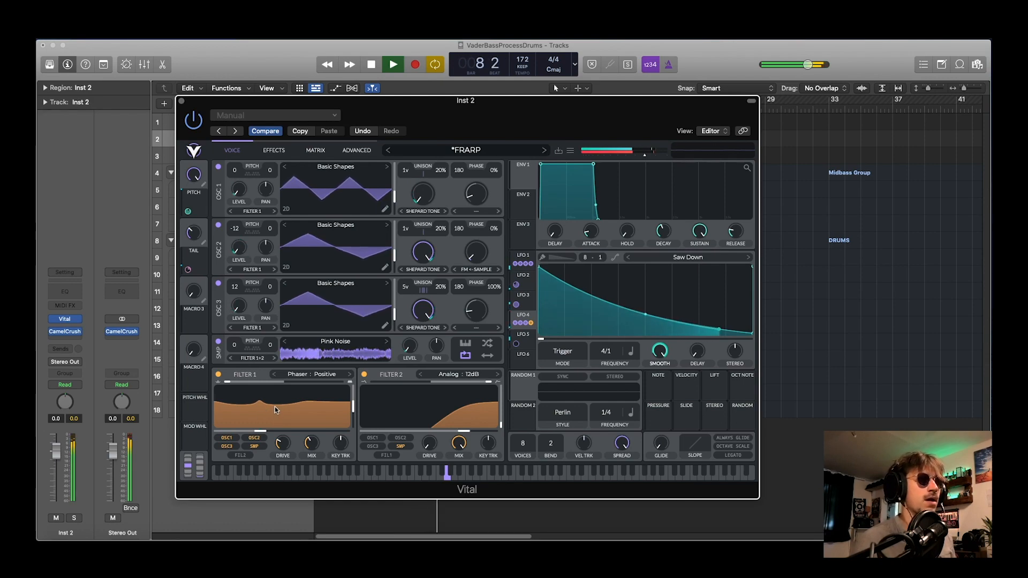
pyautogui.press('space')
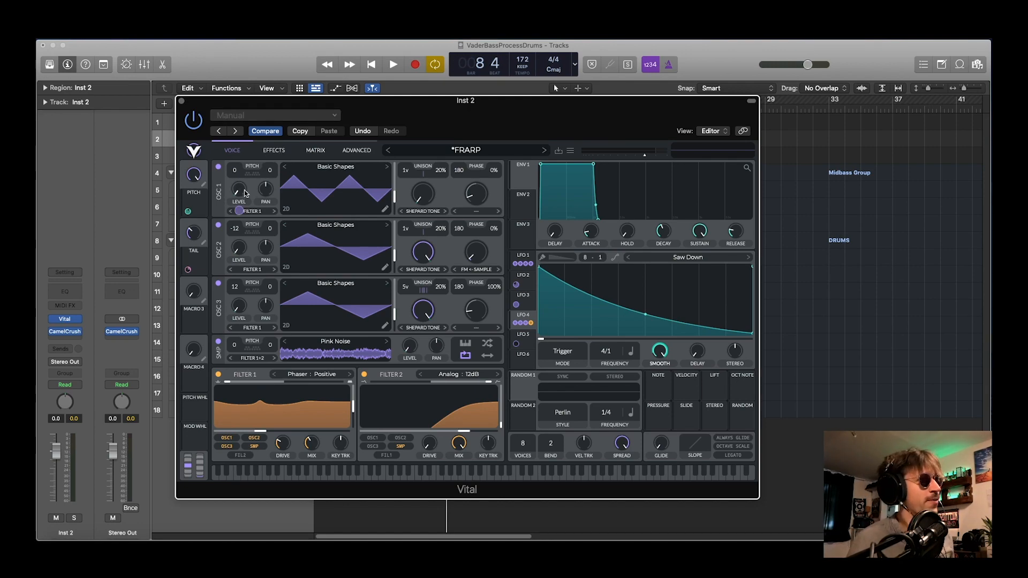
pyautogui.press('space')
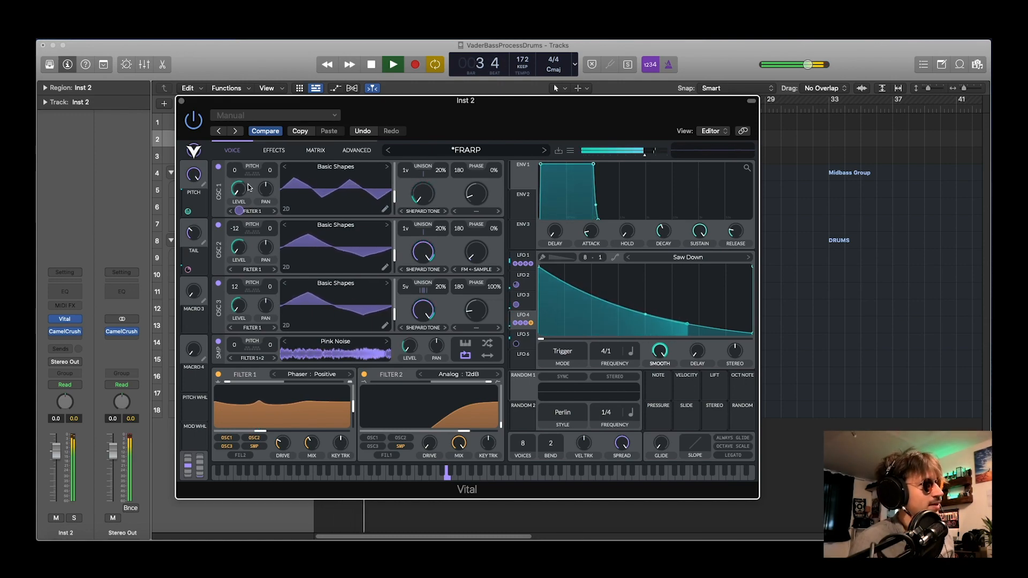
pyautogui.press('space')
# Turn off the Reverb effect and move it directly below Distortion in the effects chain.
pyautogui.click(273, 151)
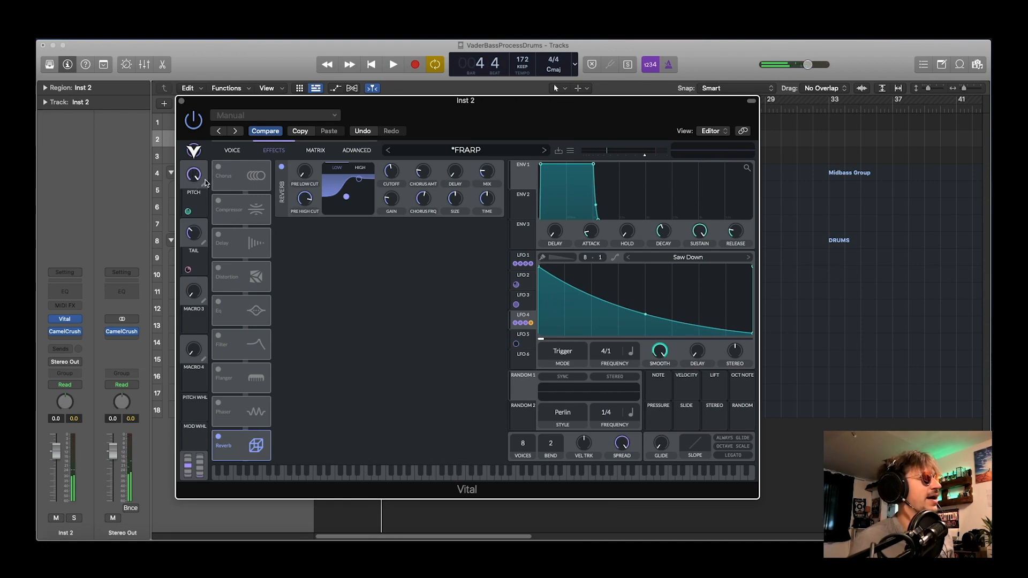
pyautogui.click(218, 437)
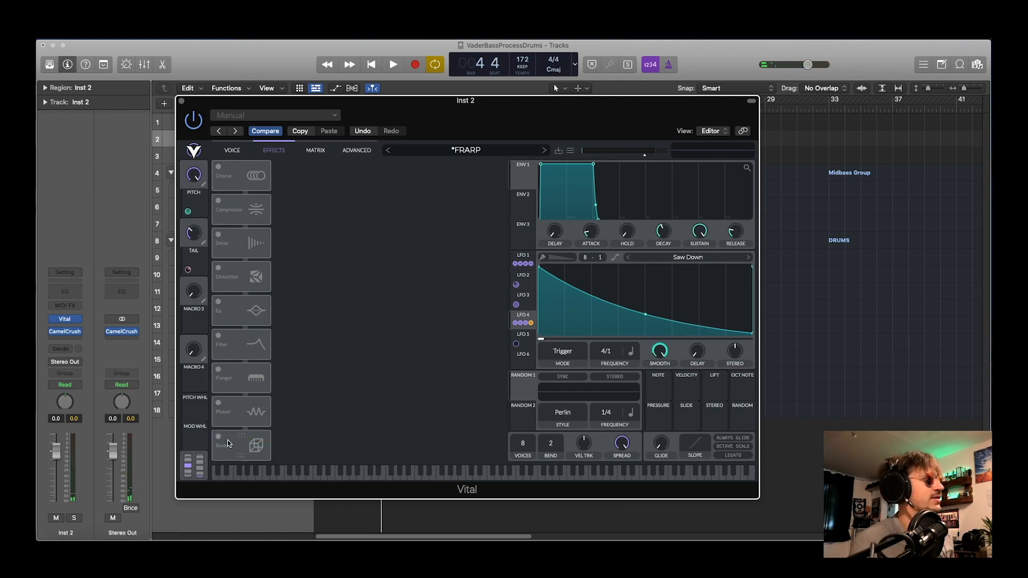
pyautogui.moveTo(227, 446); pyautogui.dragTo(243, 301)
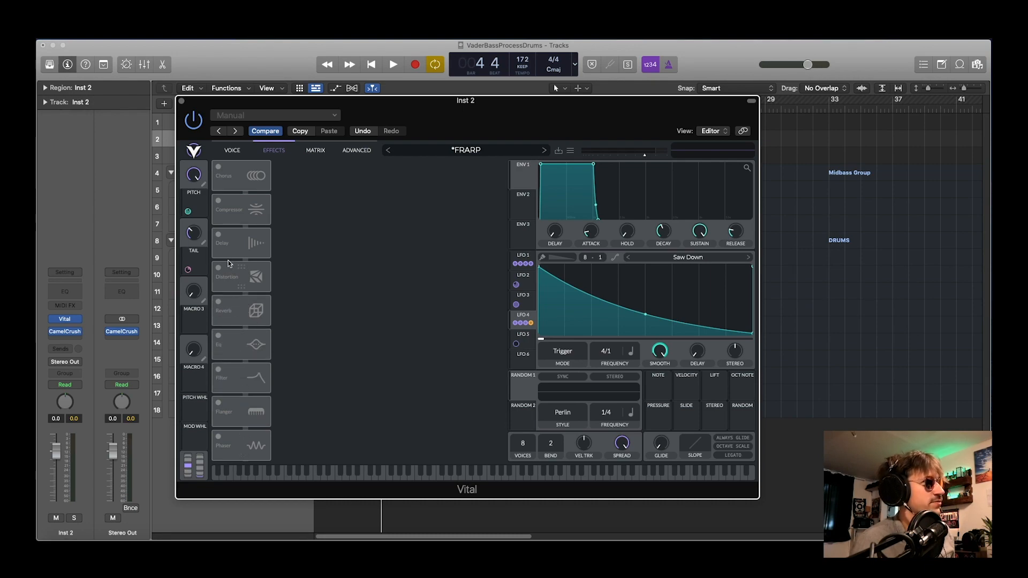
# Turn on the Chorus effect.
pyautogui.click(219, 166)
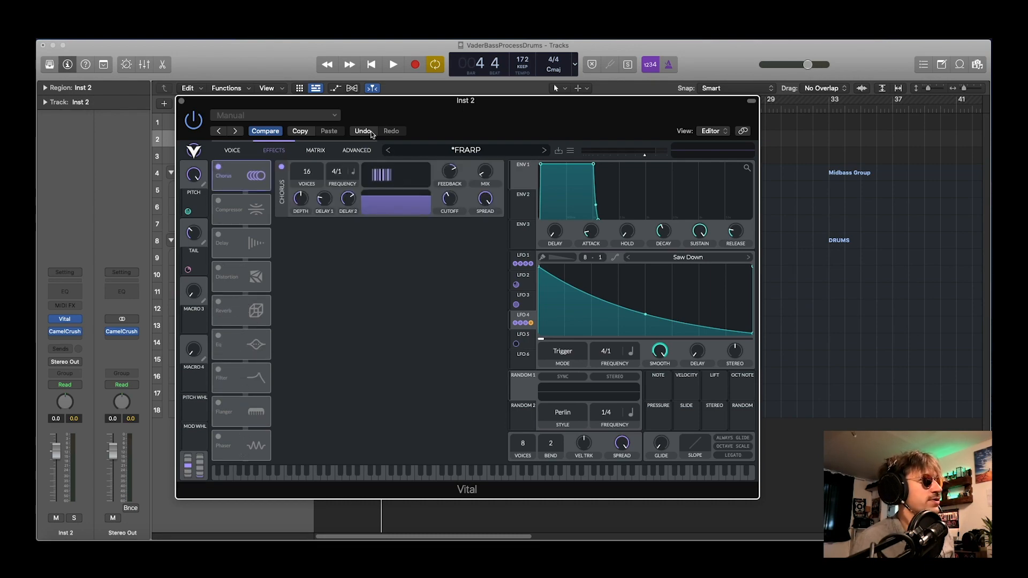
# Adjust the Chorus mix to about 22% while auditioning the patch.
pyautogui.press('space')
pyautogui.moveTo(485, 172)
pyautogui.mouseDown()
pyautogui.moveTo(486, 151)
pyautogui.moveTo(483, 173)
pyautogui.mouseUp()
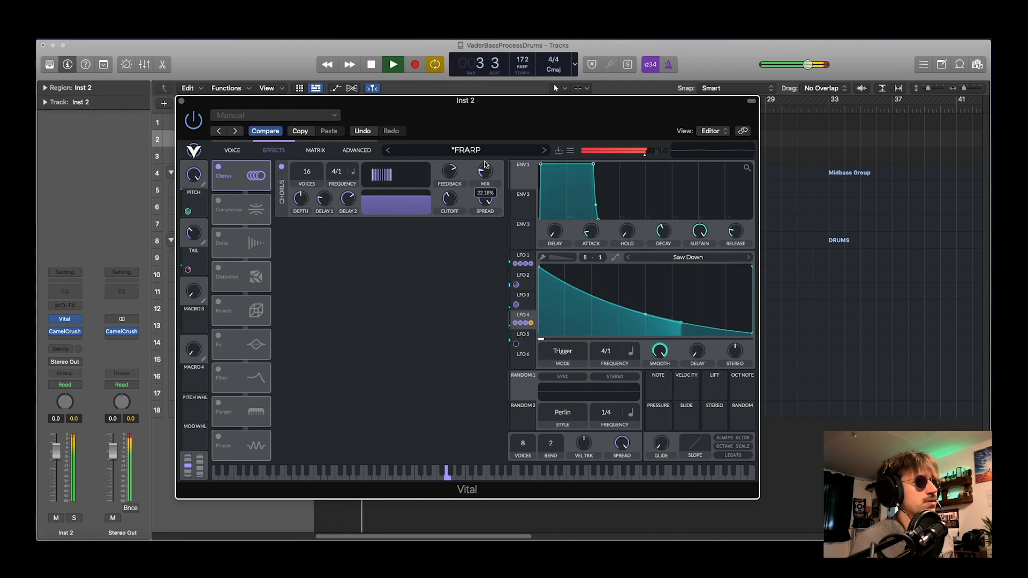
pyautogui.press('space')
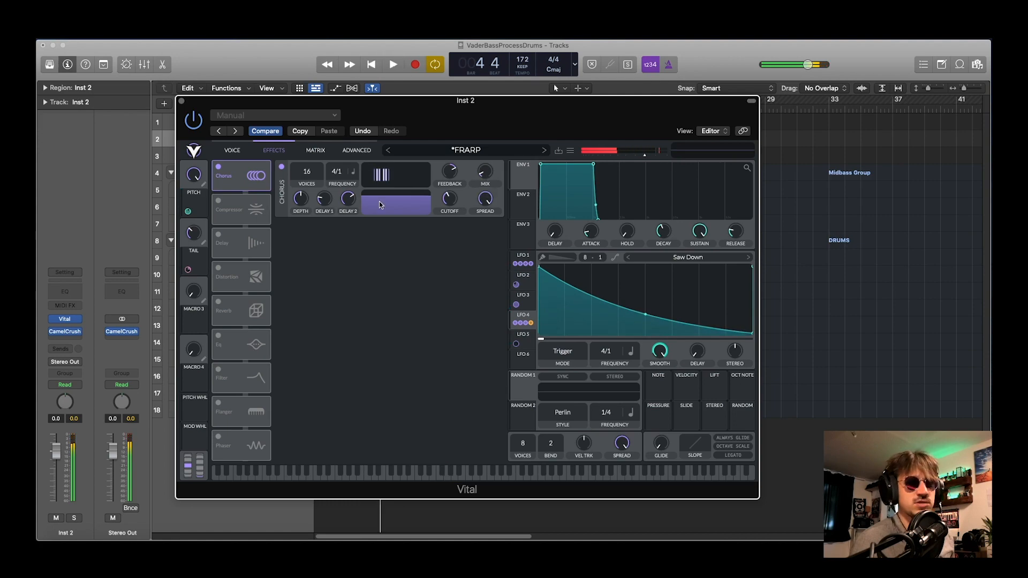
# Turn on the multiband Compressor and audition the patch through it.
pyautogui.click(217, 200)
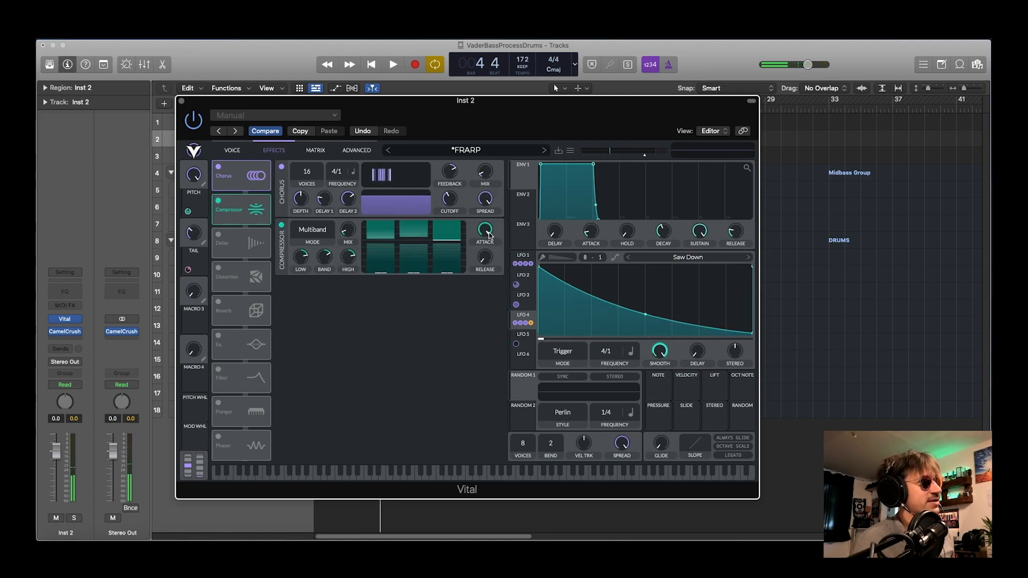
pyautogui.press('space')
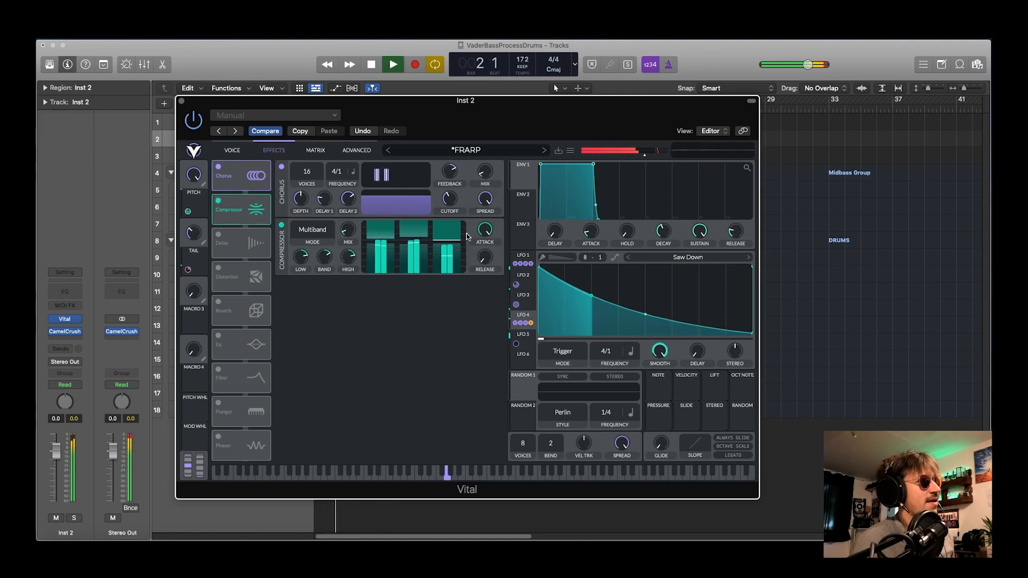
pyautogui.press('space')
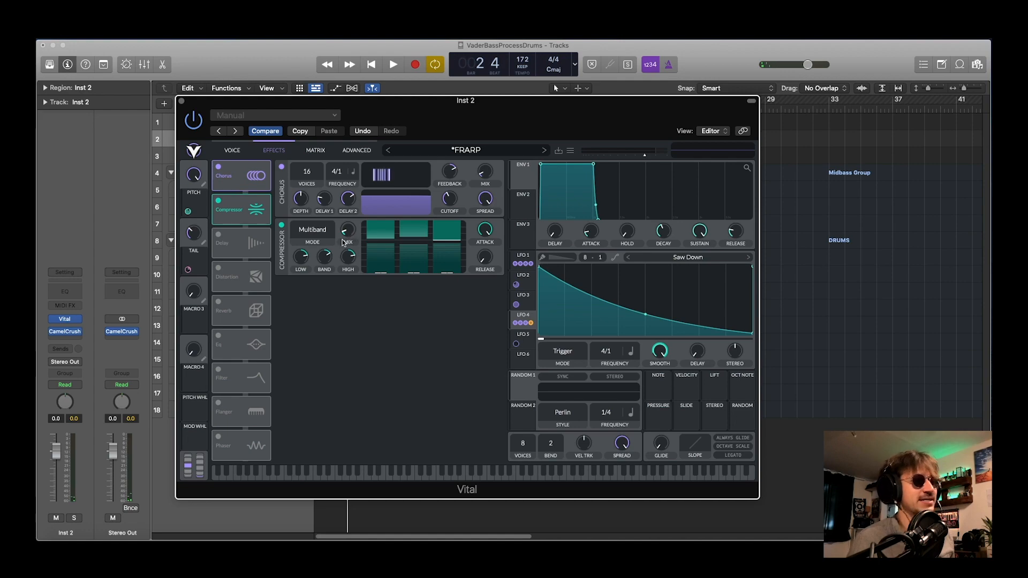
# Vary the Compressor's mix down to about 0.12 while auditioning the patch.
pyautogui.press('space')
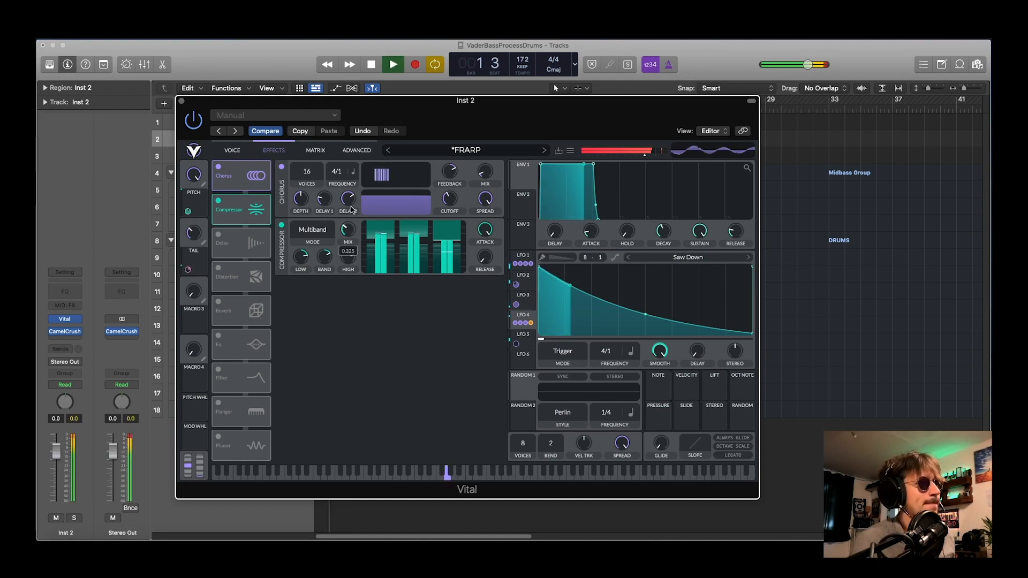
pyautogui.moveTo(349, 219); pyautogui.dragTo(348, 227)
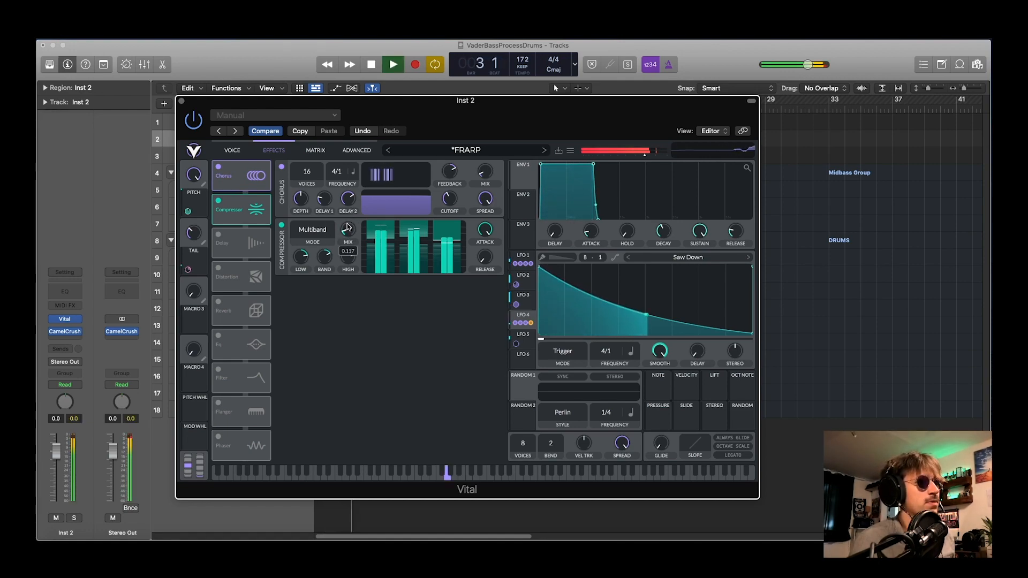
pyautogui.press('space')
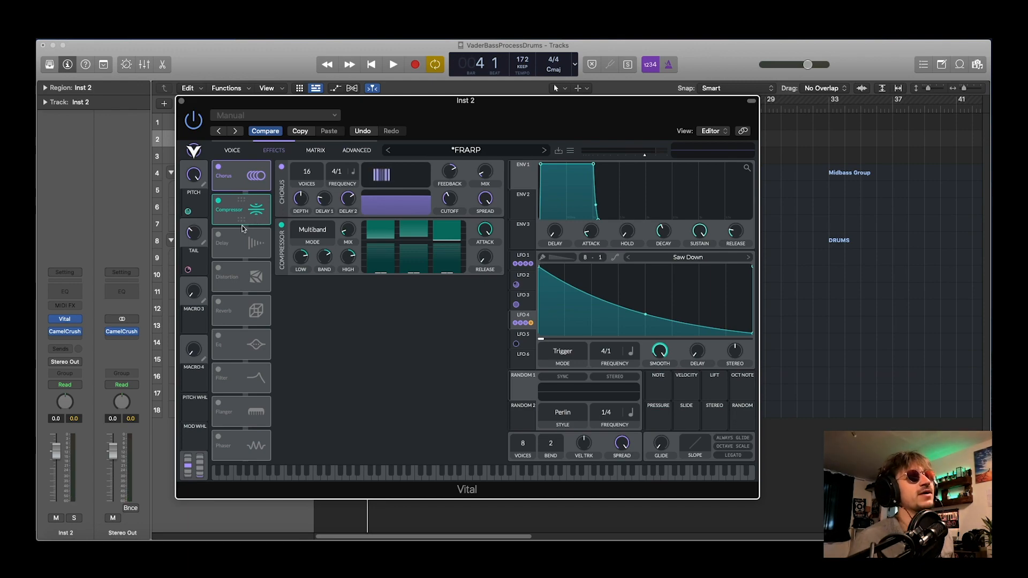
# Turn on the Delay effect in Mid Ping Pong mode and audition the patch with it.
pyautogui.press('space')
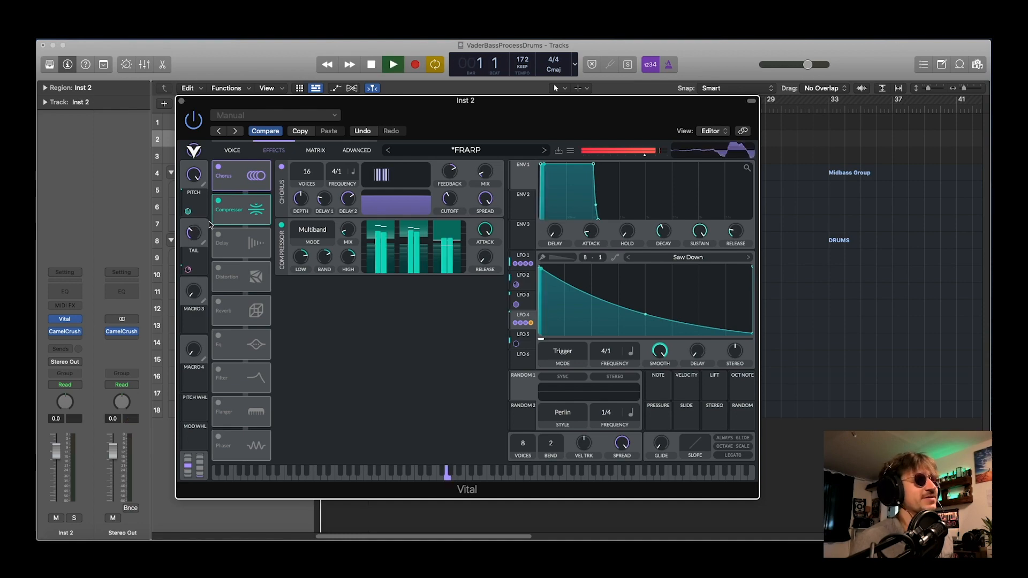
pyautogui.click(217, 235)
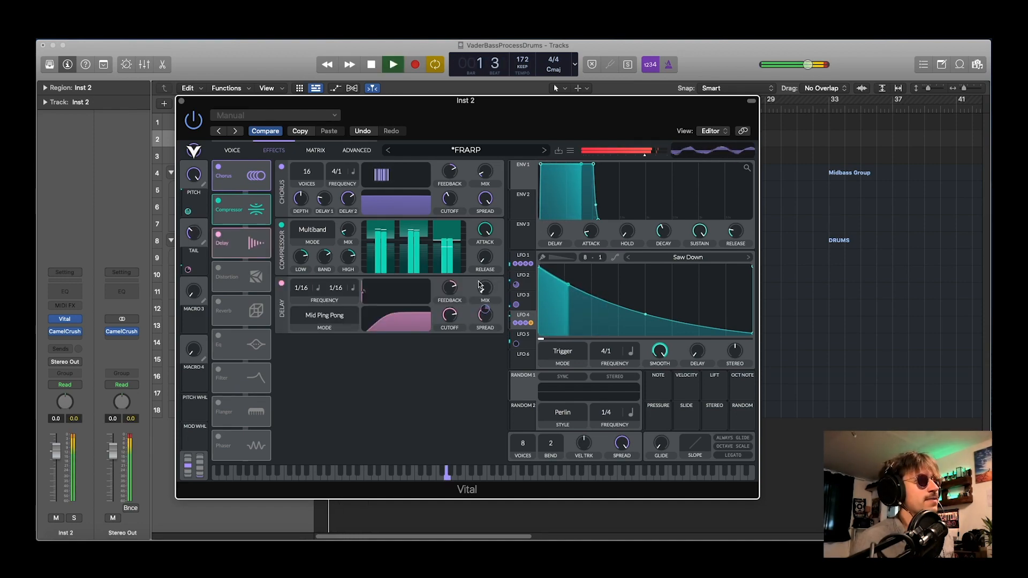
pyautogui.press('space')
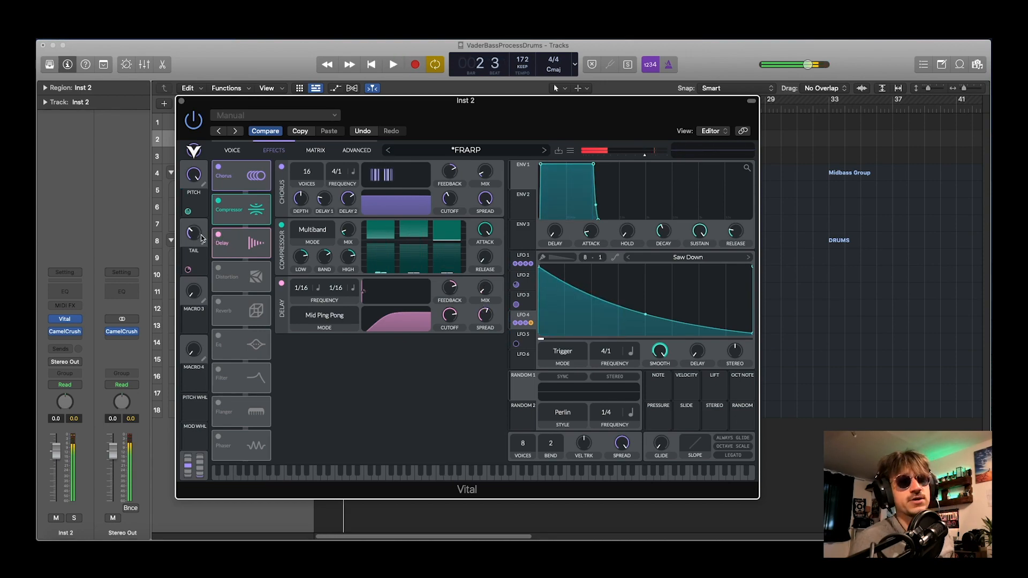
# Raise the TAIL macro to about 0.49 and audition the patch repeatedly to hear the delay tail.
pyautogui.moveTo(202, 224)
pyautogui.press('space')
pyautogui.moveTo(202, 224)
pyautogui.mouseDown()
pyautogui.moveTo(205, 203)
pyautogui.moveTo(198, 225)
pyautogui.mouseUp()
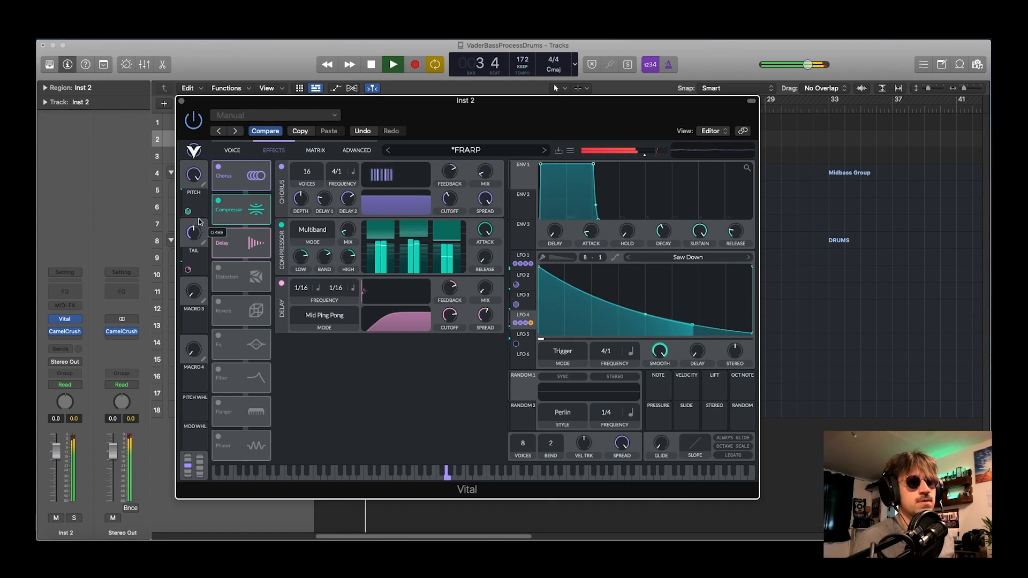
pyautogui.press('space')
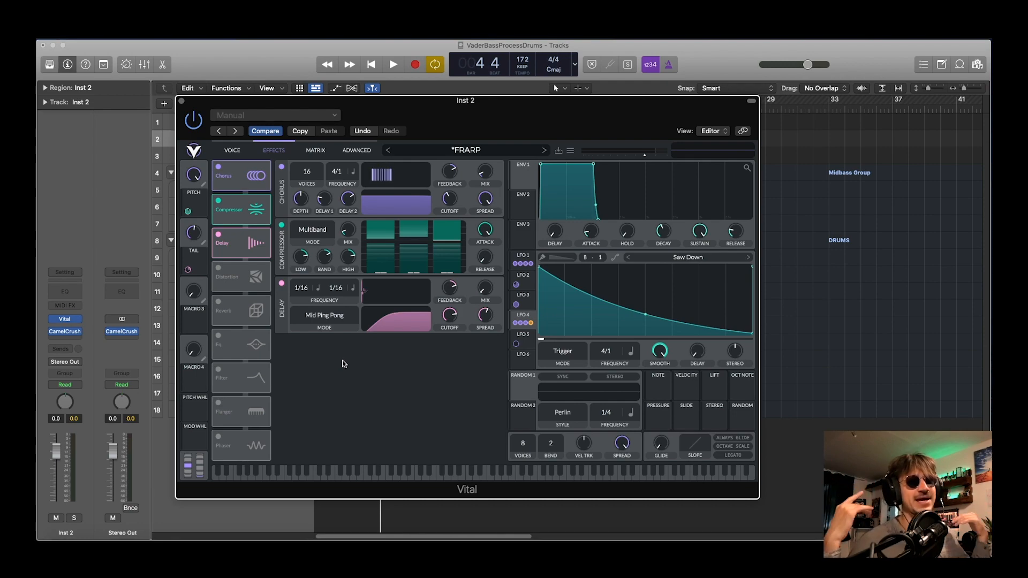
pyautogui.press('space')
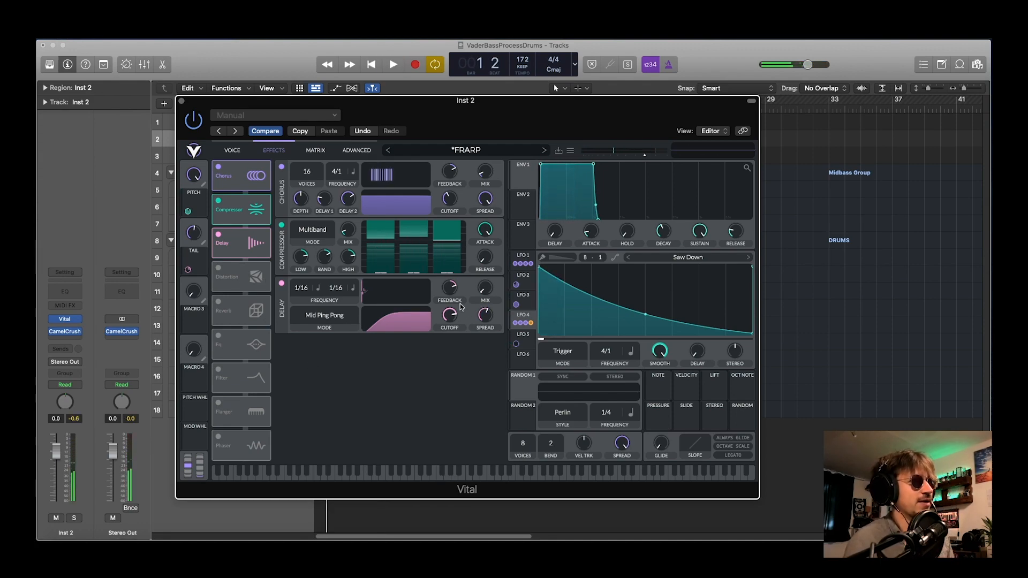
pyautogui.press('space')
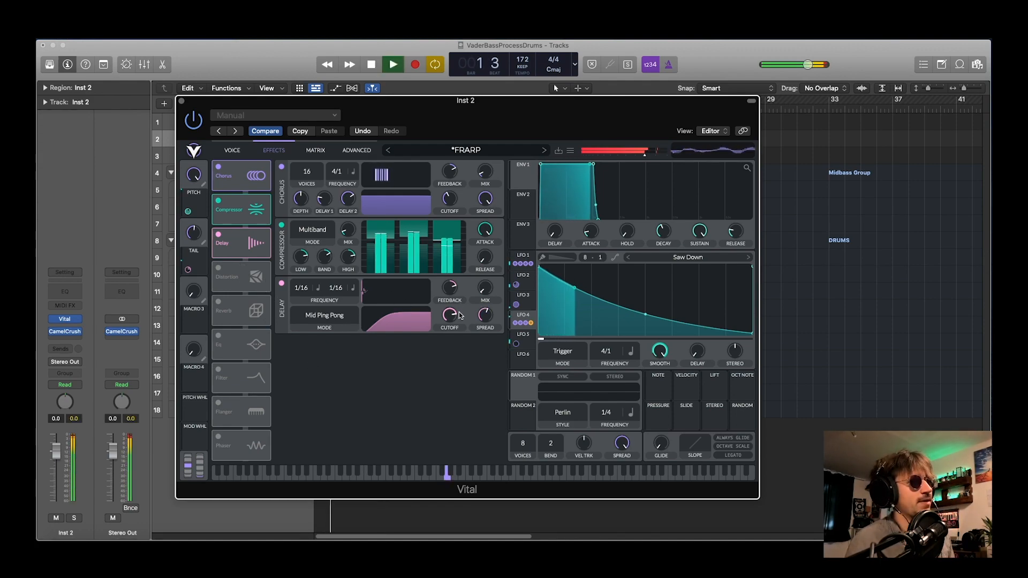
pyautogui.press('space')
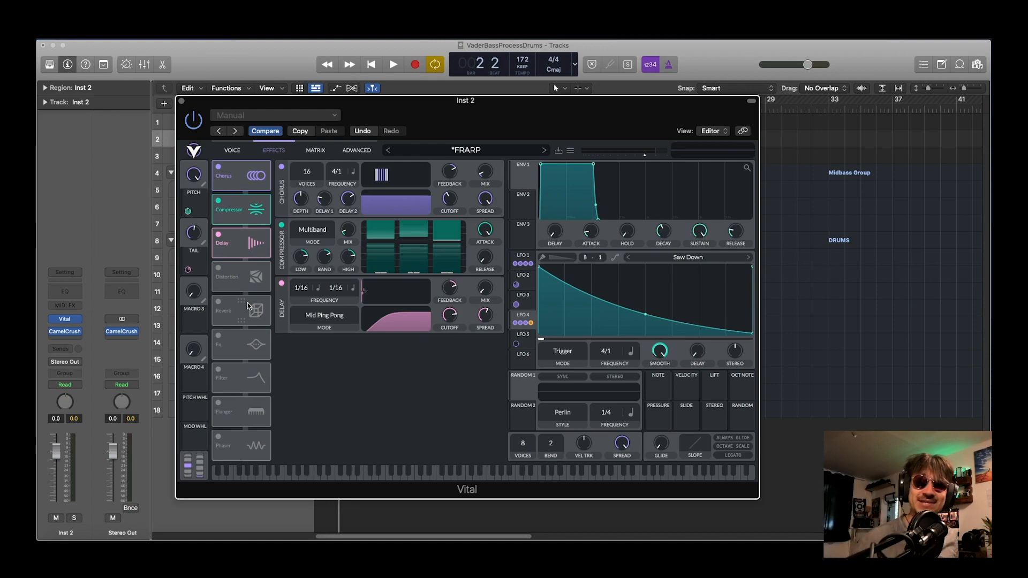
# Turn on the Soft Clip Distortion effect and audition the patch through it.
pyautogui.press('space')
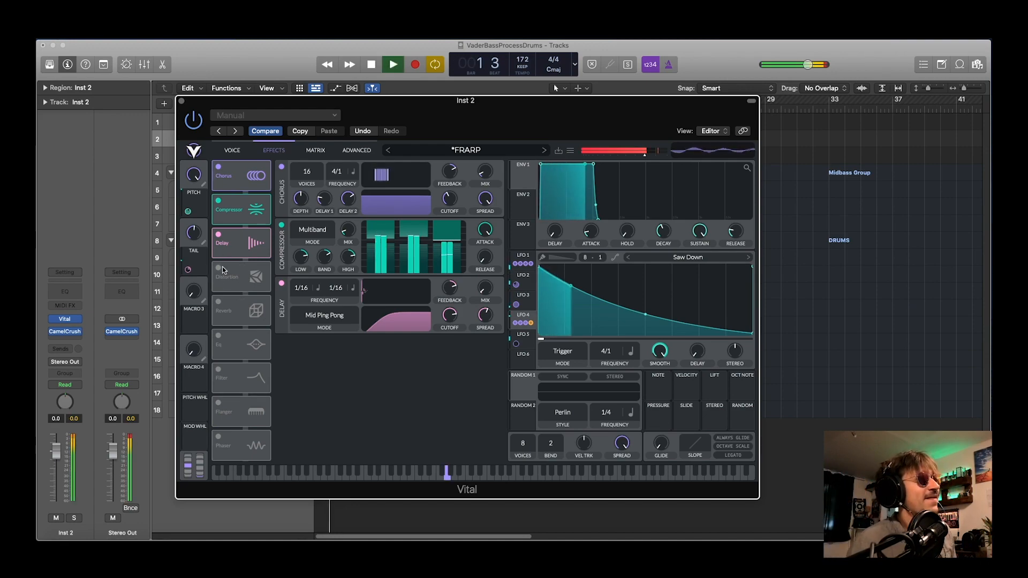
pyautogui.click(218, 269)
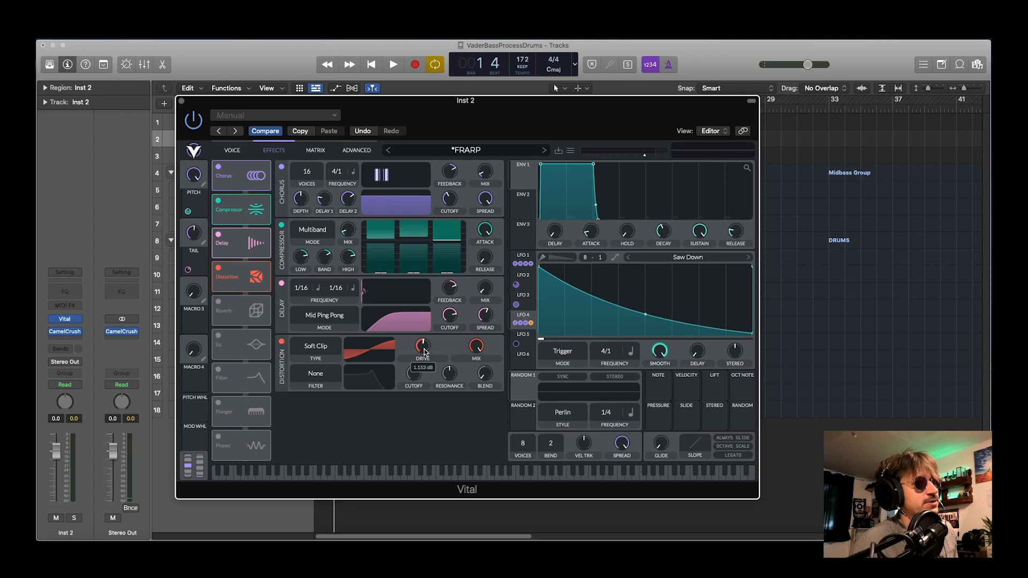
pyautogui.press('space')
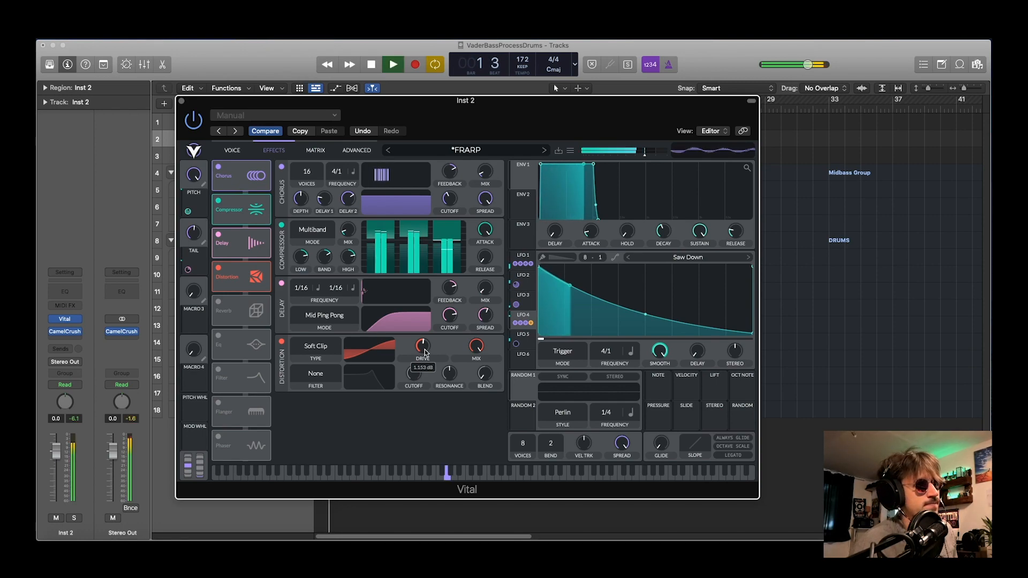
pyautogui.press('space')
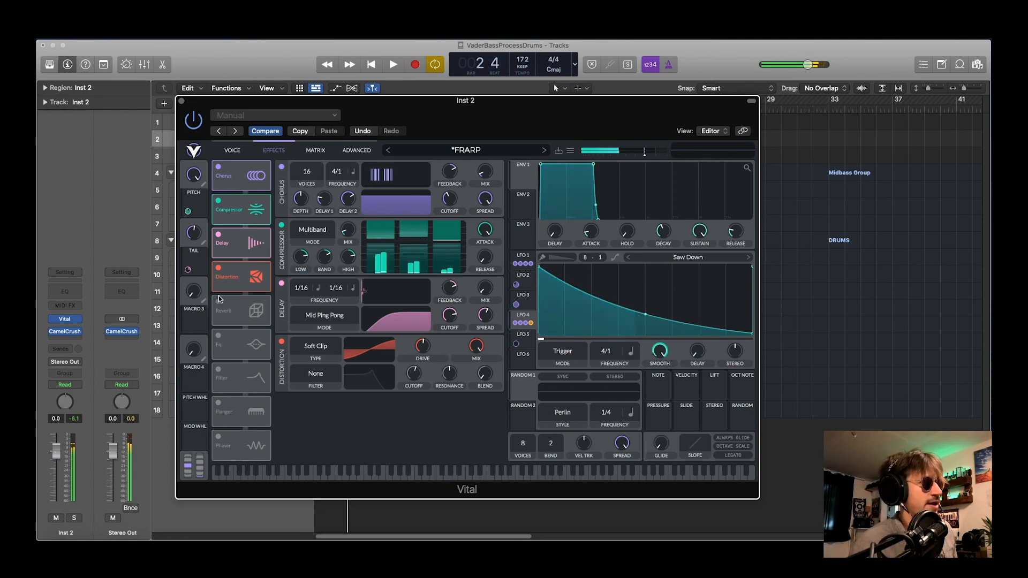
# Turn on the Reverb effect and raise its mix to about 23% while auditioning the patch.
pyautogui.click(218, 301)
pyautogui.press('space')
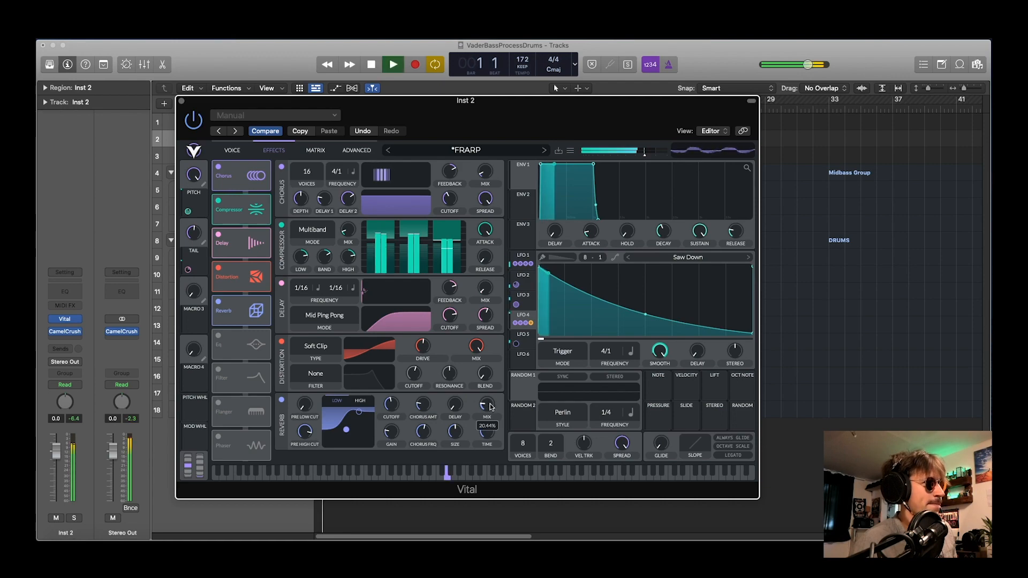
pyautogui.scroll(-1, 491, 406)
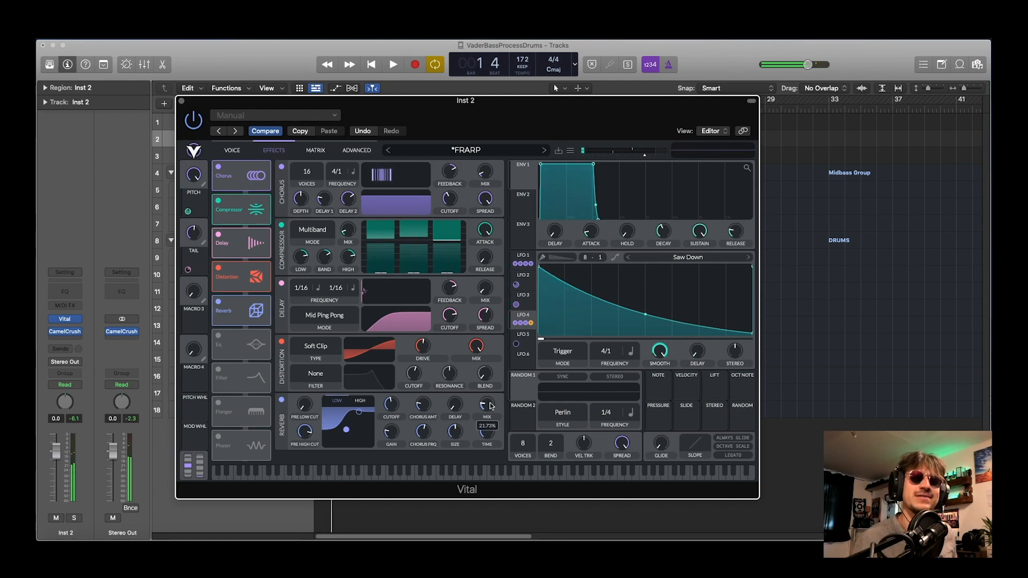
pyautogui.press('space')
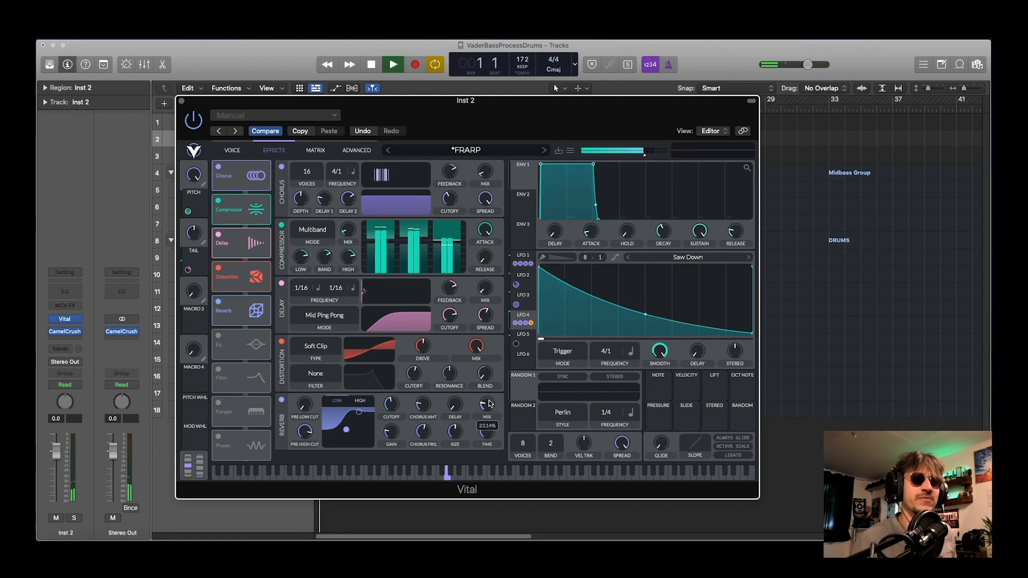
pyautogui.moveTo(491, 406); pyautogui.dragTo(486, 402)
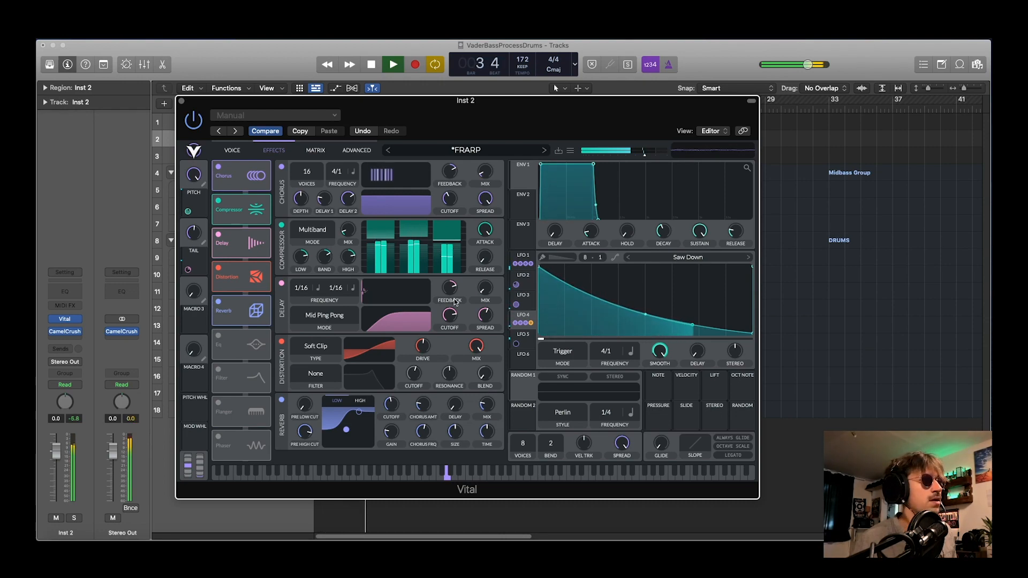
# Return to the oscillator view and audition the full patch, checking LFO 1's modulation of the Pink Noise level.
pyautogui.click(233, 151)
pyautogui.press('space')
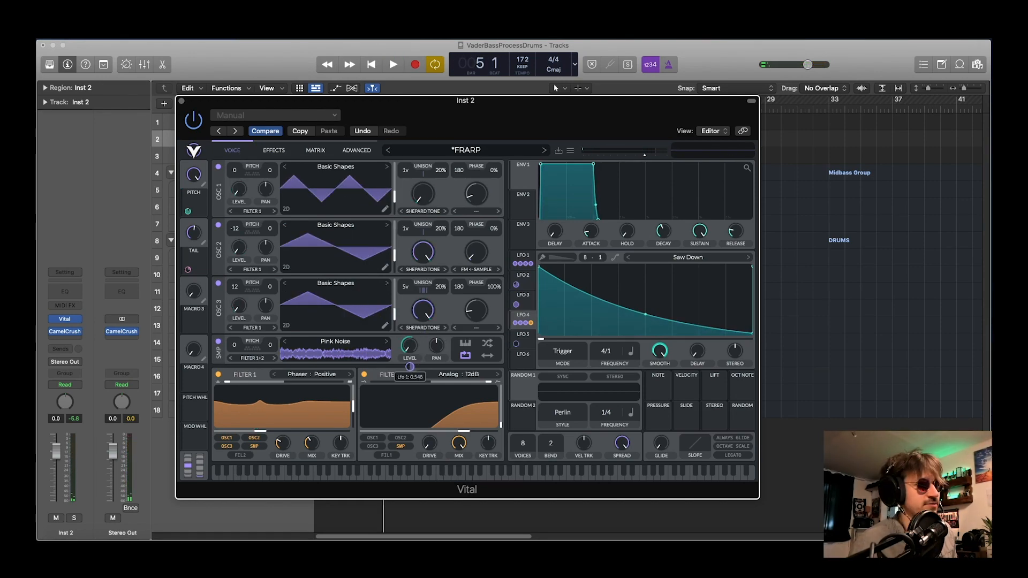
pyautogui.press('space')
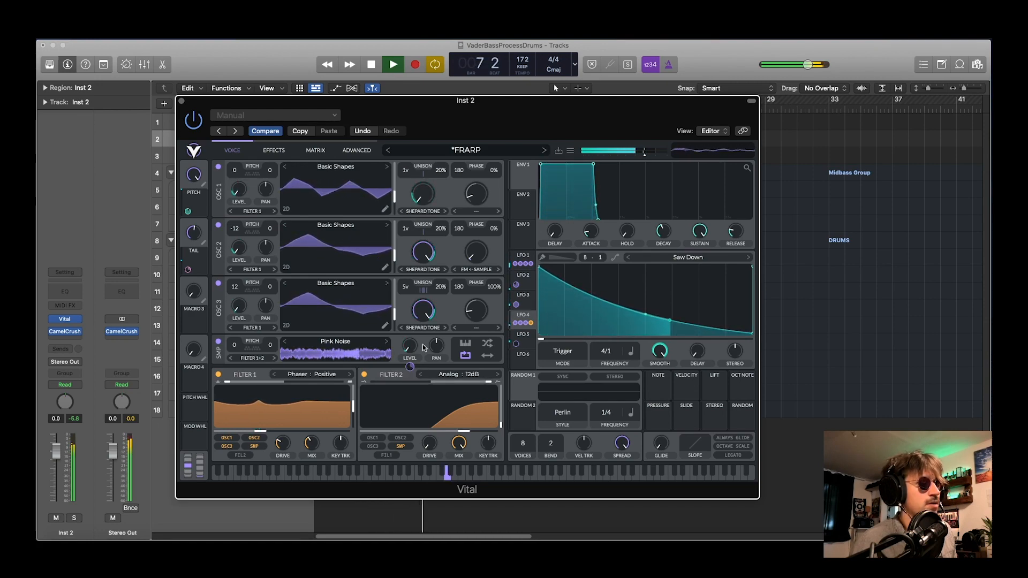
pyautogui.press('space')
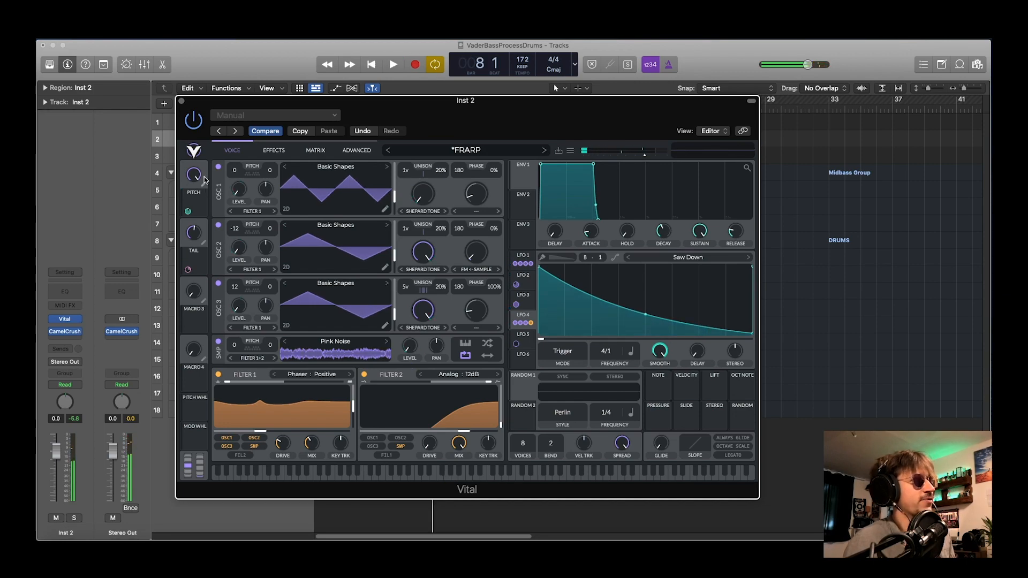
# Audition the patch with the PITCH macro turned down and again with it returned to full.
pyautogui.press('space')
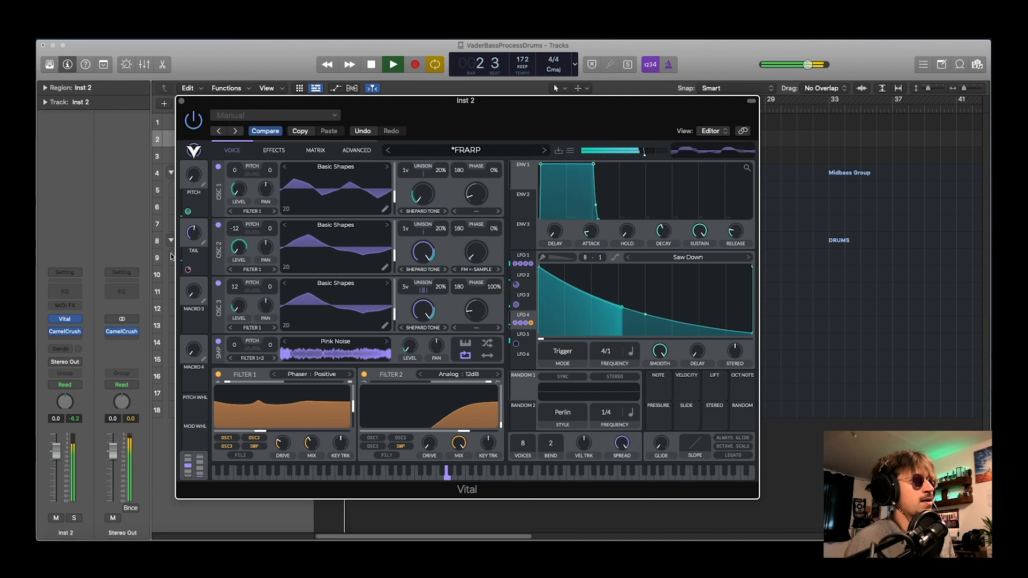
pyautogui.press('space')
pyautogui.moveTo(194, 175)
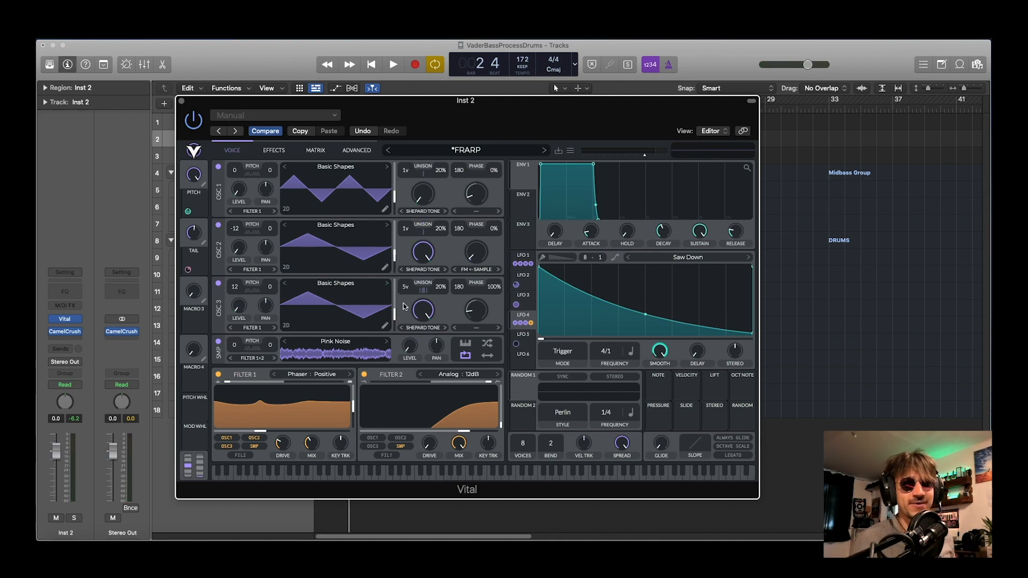
pyautogui.press('space')
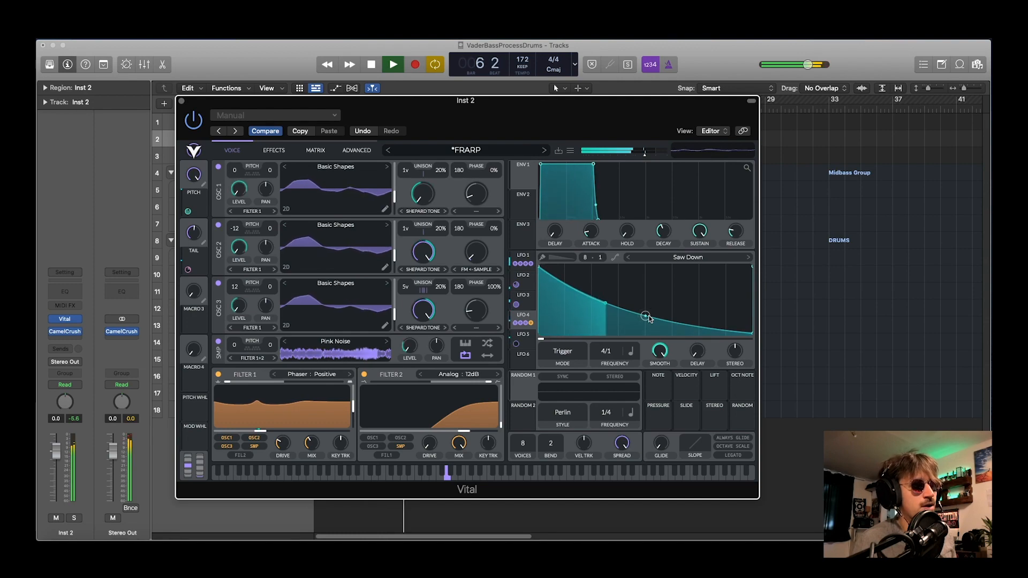
pyautogui.press('space')
# Show the advanced voice settings and LFO 5's triangle shape, and audition its modulation of the voice transpose.
pyautogui.click(357, 150)
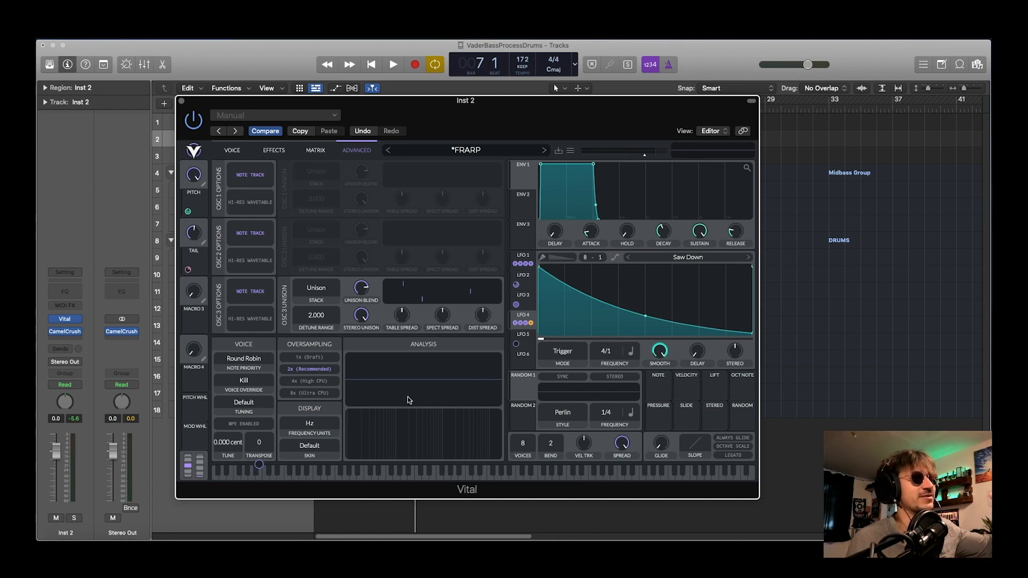
pyautogui.click(522, 342)
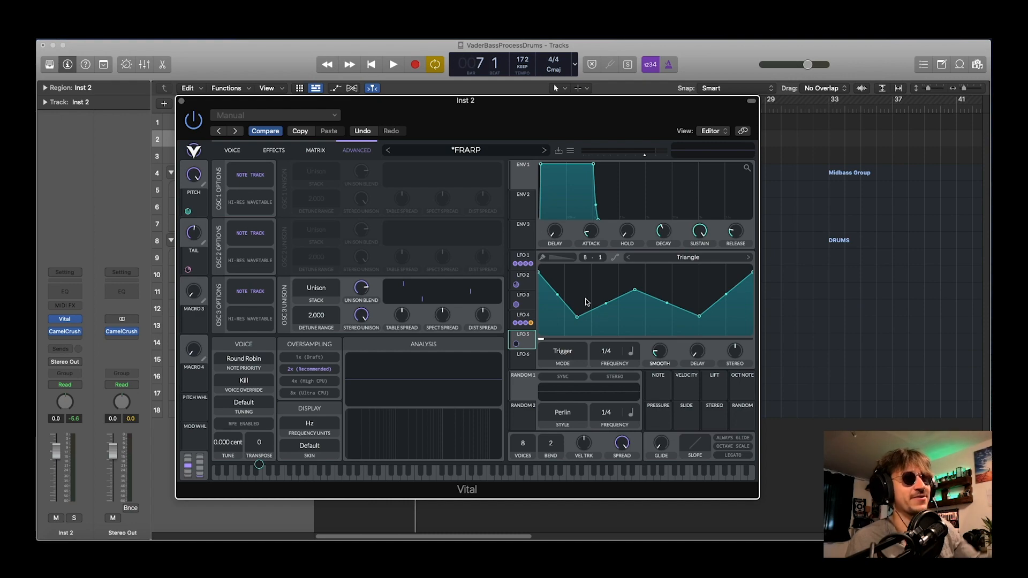
pyautogui.press('space')
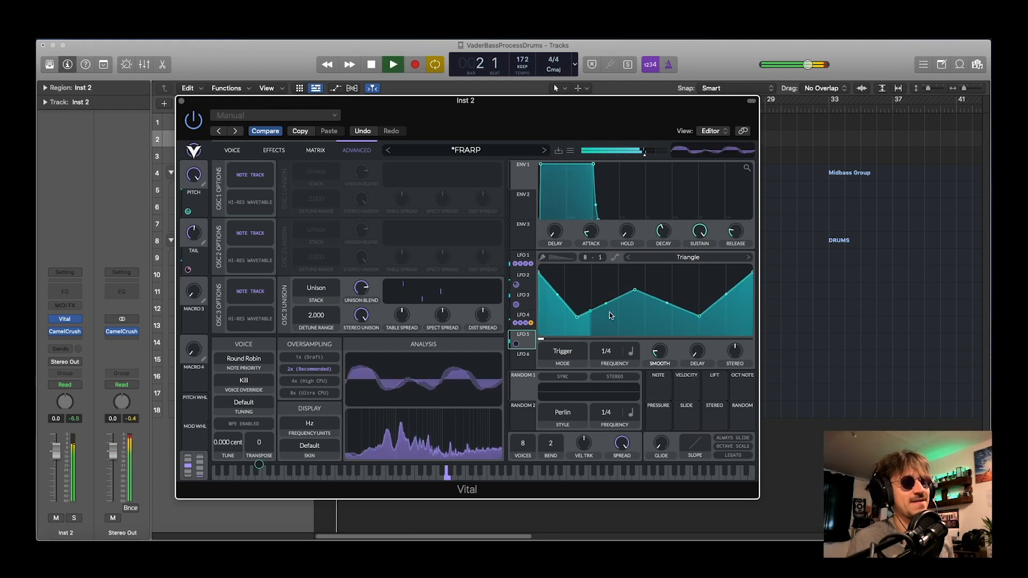
pyautogui.press('space')
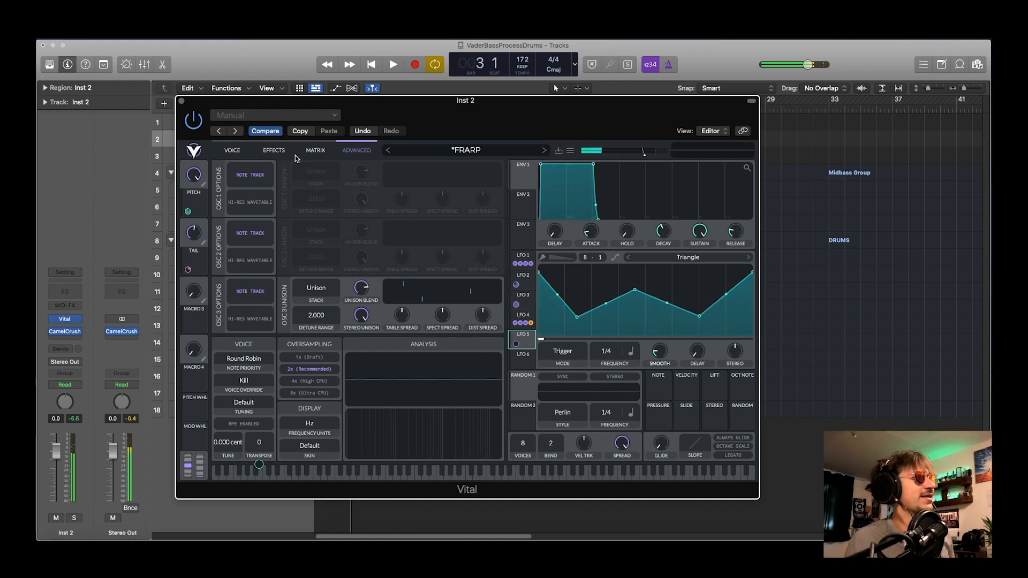
# Check the effects and the modulation matrix routings, and return to the oscillator view.
pyautogui.click(274, 151)
pyautogui.click(315, 150)
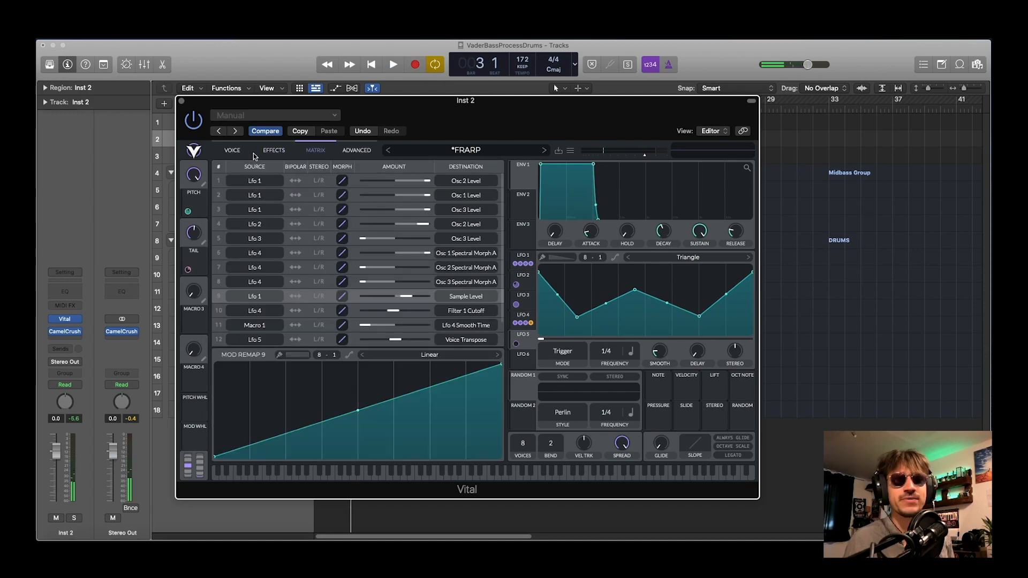
pyautogui.click(232, 151)
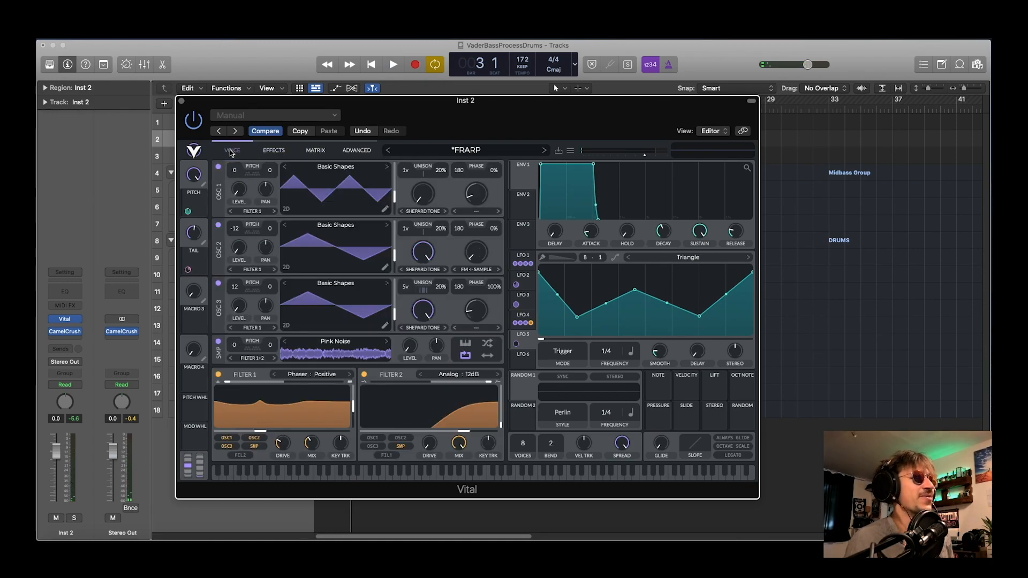